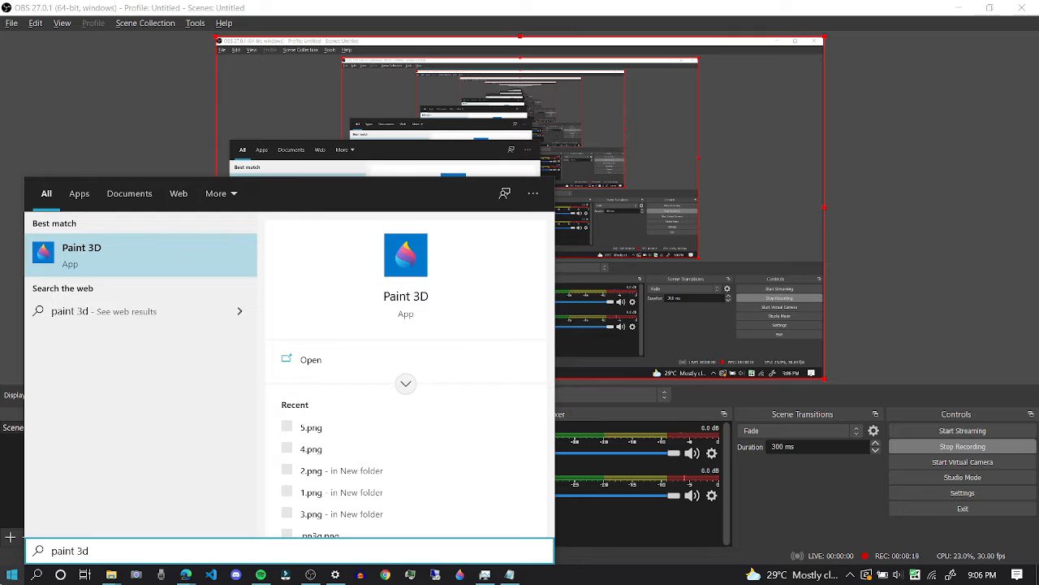
Launch Paint 3D and create a new blank project
{"action": "key", "text": "Return"}
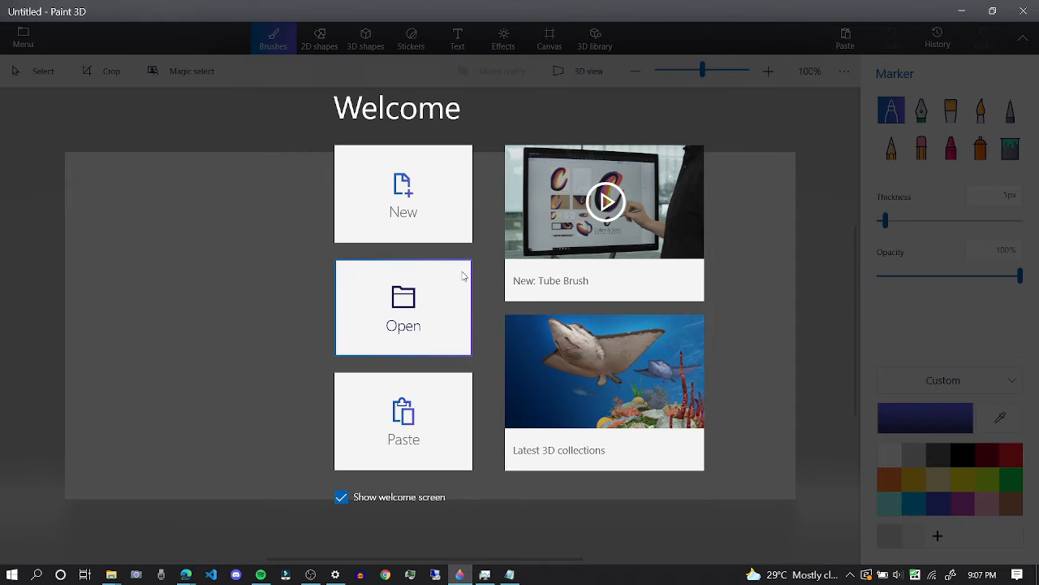
{"action": "left_click", "coordinate": [424, 217]}
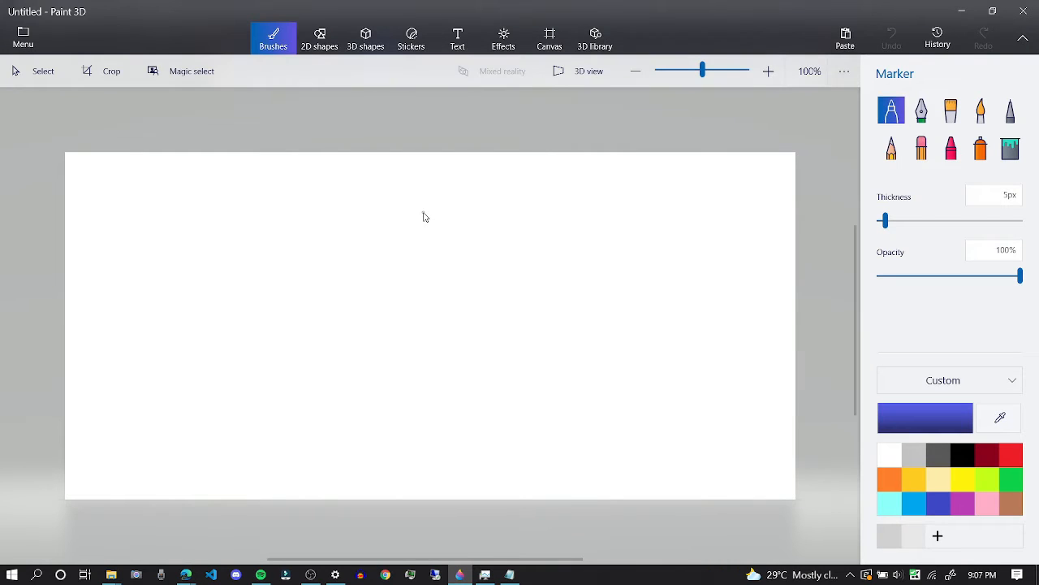
Set the marker thickness to 31 px and scribble a blue blob near the centre of the canvas
{"action": "left_click_drag", "start_coordinate": [885, 221], "coordinate": [923, 221]}
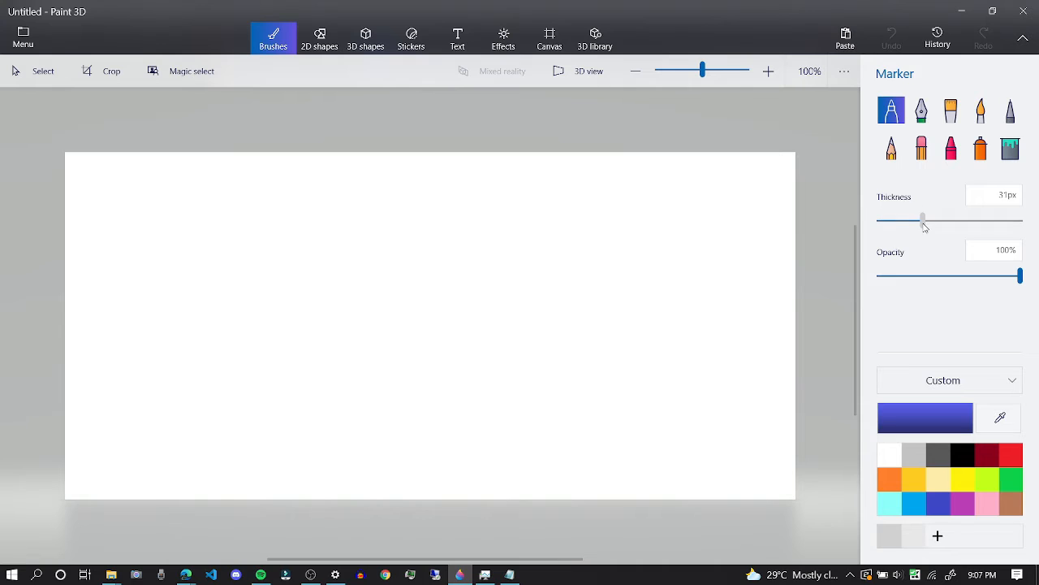
{"action": "left_click", "coordinate": [475, 301]}
{"action": "mouse_move", "coordinate": [398, 328]}
{"action": "left_mouse_down"}
{"action": "mouse_move", "coordinate": [494, 264]}
{"action": "mouse_move", "coordinate": [456, 229]}
{"action": "mouse_move", "coordinate": [376, 291]}
{"action": "mouse_move", "coordinate": [478, 231]}
{"action": "mouse_move", "coordinate": [455, 239]}
{"action": "left_mouse_up"}
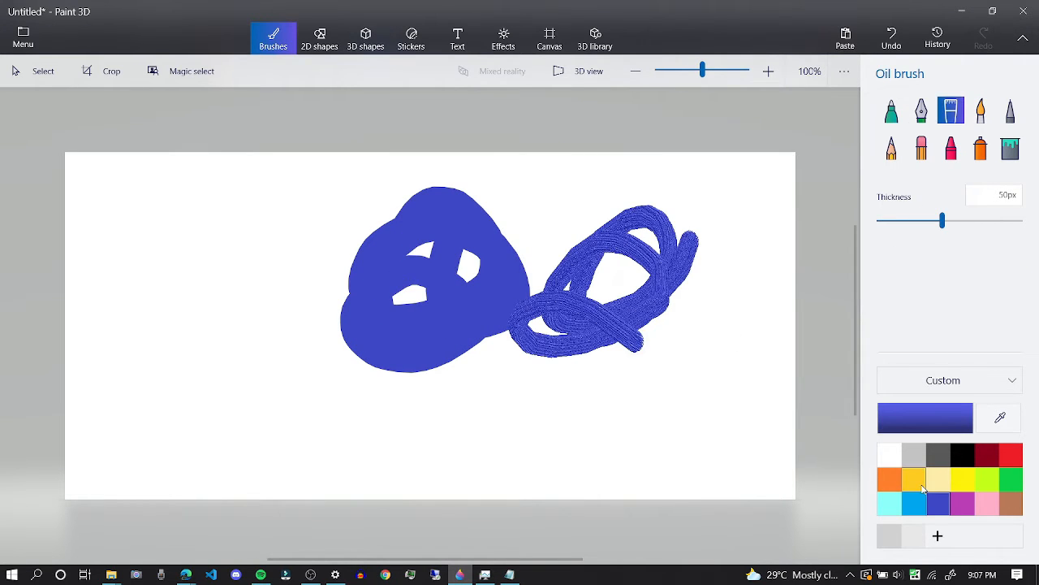
Scribble golden-yellow loops with the 50 px oil brush over the blue strokes and along the canvas's right side
{"action": "left_click", "coordinate": [921, 484]}
{"action": "mouse_move", "coordinate": [605, 362]}
{"action": "left_mouse_down"}
{"action": "mouse_move", "coordinate": [495, 357]}
{"action": "mouse_move", "coordinate": [480, 373]}
{"action": "mouse_move", "coordinate": [631, 423]}
{"action": "left_mouse_up"}
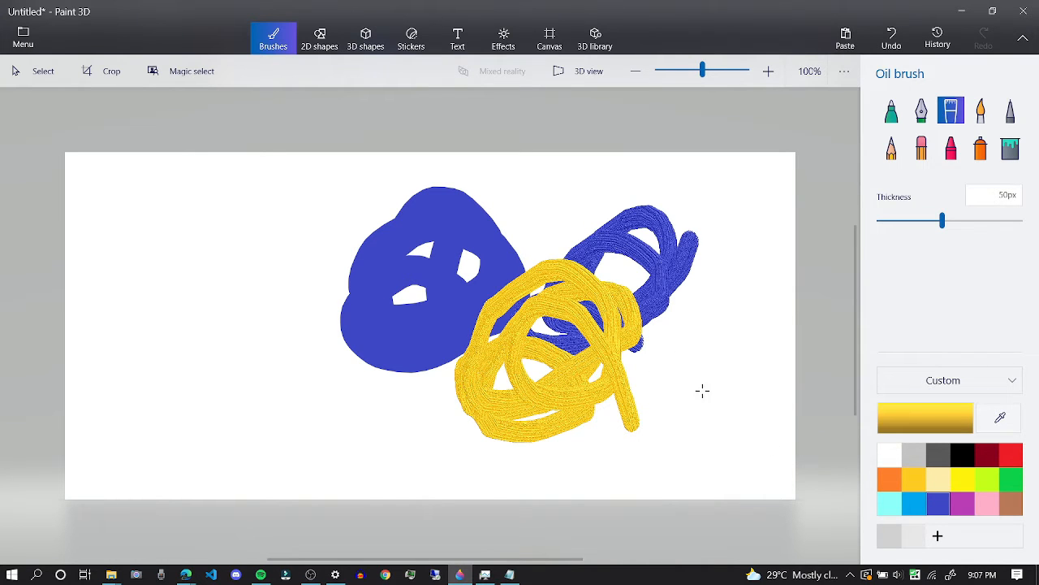
{"action": "mouse_move", "coordinate": [726, 363]}
{"action": "left_mouse_down"}
{"action": "mouse_move", "coordinate": [738, 353]}
{"action": "mouse_move", "coordinate": [731, 240]}
{"action": "left_mouse_up"}
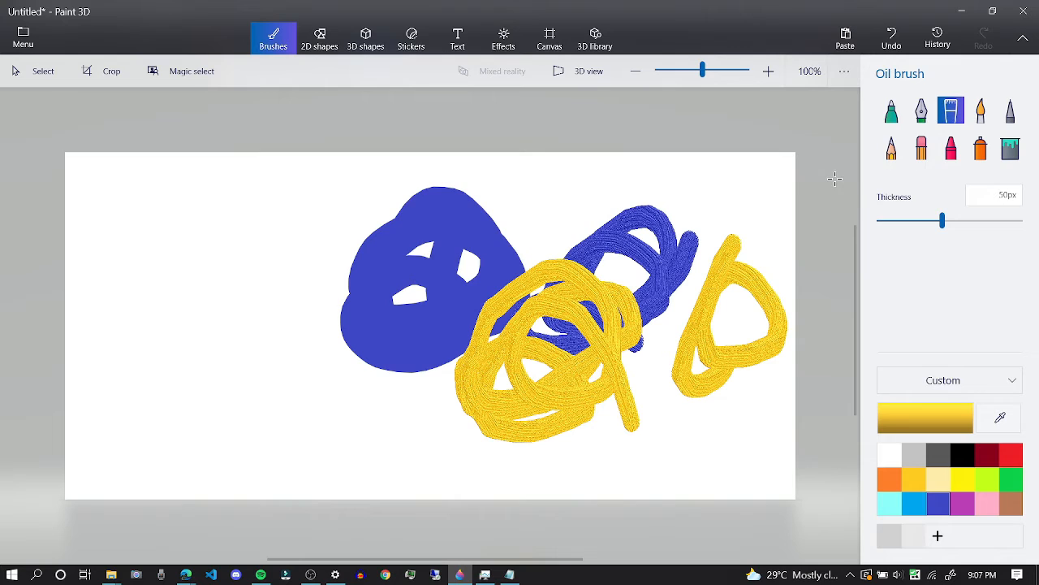
Scribble golden-yellow loops with the 20 px crayon over the blue blob and the canvas's left half
{"action": "left_click", "coordinate": [1009, 149]}
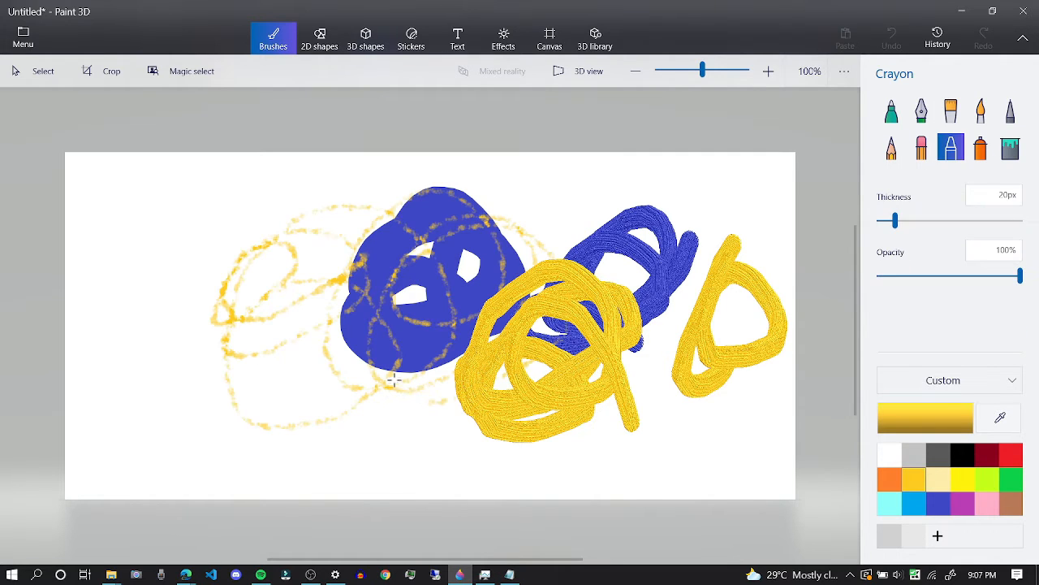
{"action": "mouse_move", "coordinate": [390, 382]}
{"action": "left_mouse_down"}
{"action": "mouse_move", "coordinate": [388, 286]}
{"action": "mouse_move", "coordinate": [593, 268]}
{"action": "left_mouse_up"}
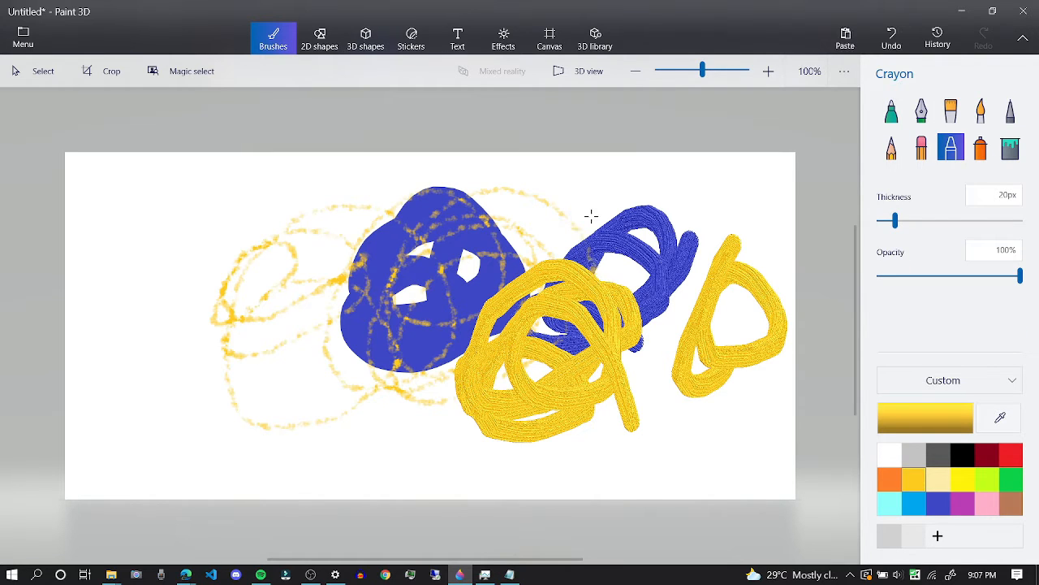
{"action": "left_click_drag", "start_coordinate": [327, 200], "coordinate": [320, 302]}
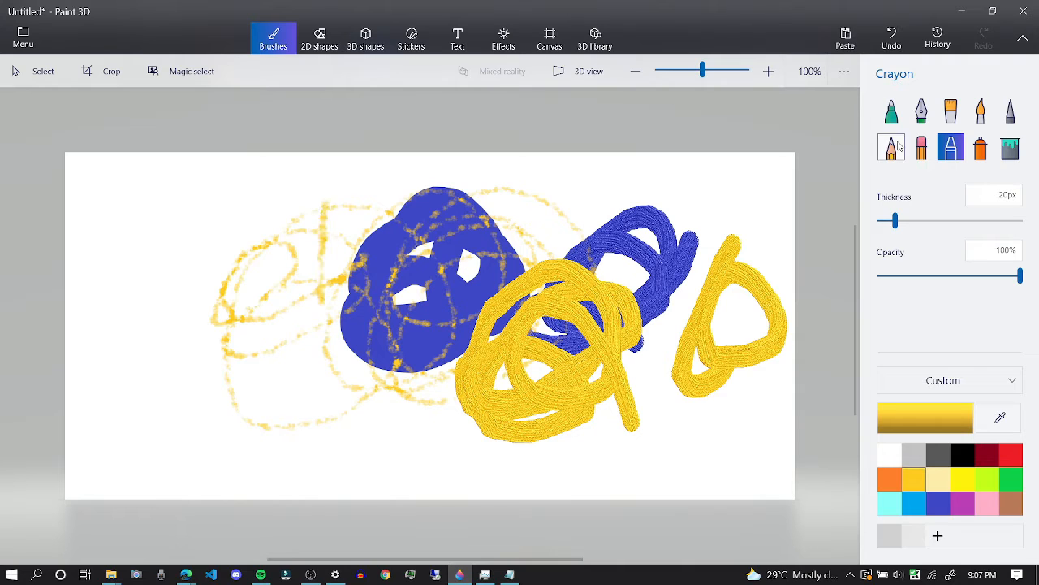
Erase a diagonal streak through the overlapping yellow and blue scribbles with the 25 px eraser
{"action": "left_click", "coordinate": [921, 148]}
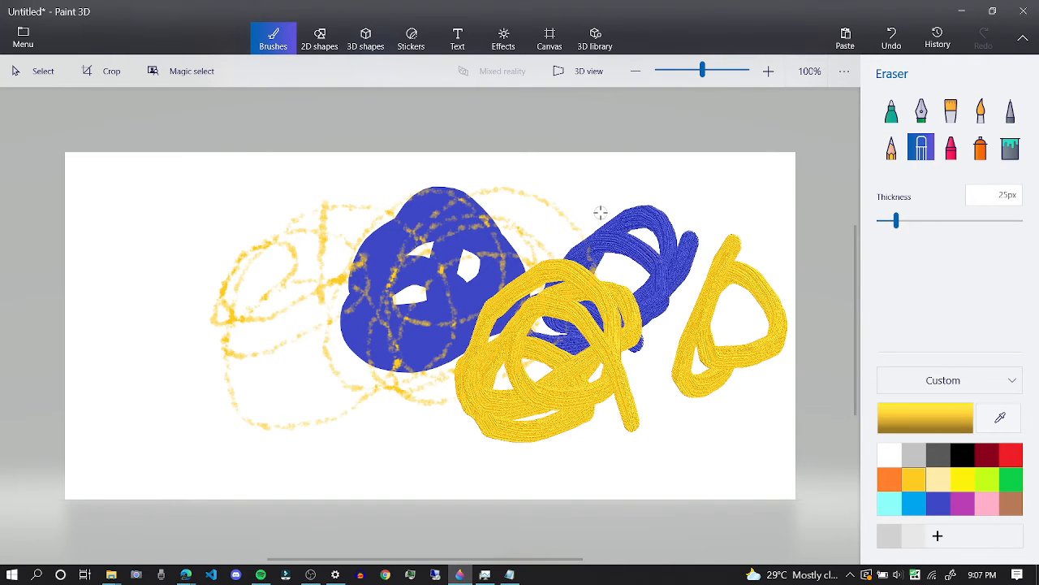
{"action": "mouse_move", "coordinate": [596, 232]}
{"action": "left_mouse_down"}
{"action": "mouse_move", "coordinate": [536, 361]}
{"action": "mouse_move", "coordinate": [612, 261]}
{"action": "mouse_move", "coordinate": [593, 292]}
{"action": "left_mouse_up"}
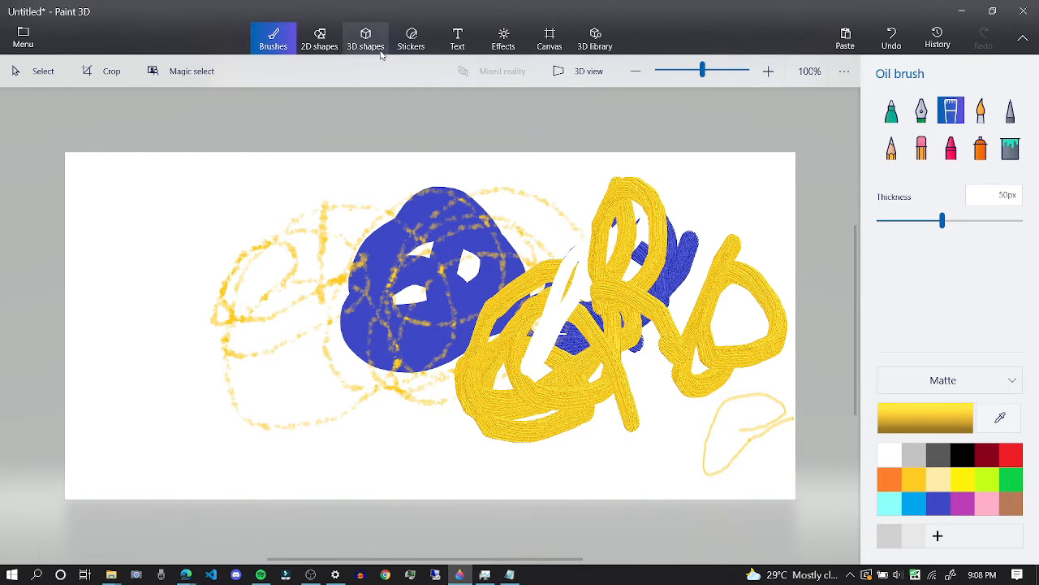
Draw a 2D pentagon in the upper right of the canvas with a solid dark grey line colour
{"action": "left_click", "coordinate": [313, 48]}
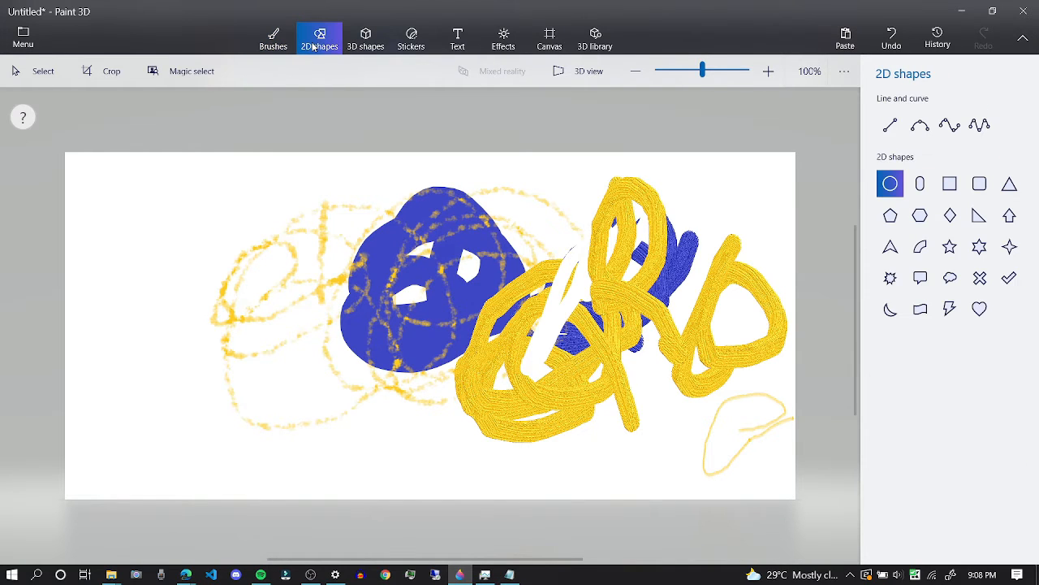
{"action": "left_click", "coordinate": [891, 215]}
{"action": "left_click_drag", "start_coordinate": [656, 190], "coordinate": [741, 260]}
{"action": "left_click", "coordinate": [891, 199]}
{"action": "left_click", "coordinate": [882, 252]}
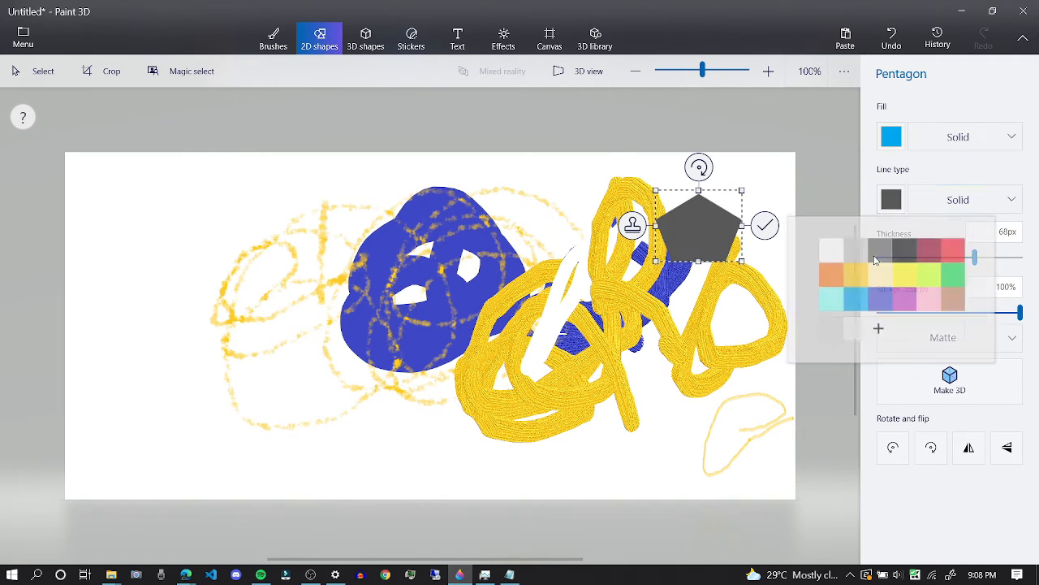
{"action": "left_click", "coordinate": [722, 385]}
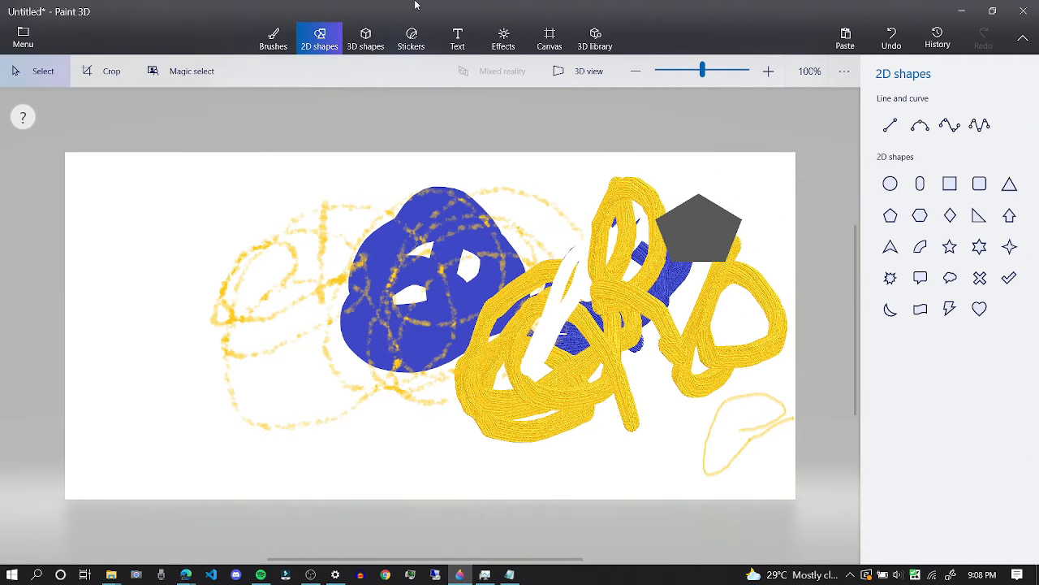
Look over the 3D shape options, view the canvas in 3D view and back in 2D, and open the stickers
{"action": "left_click", "coordinate": [365, 40]}
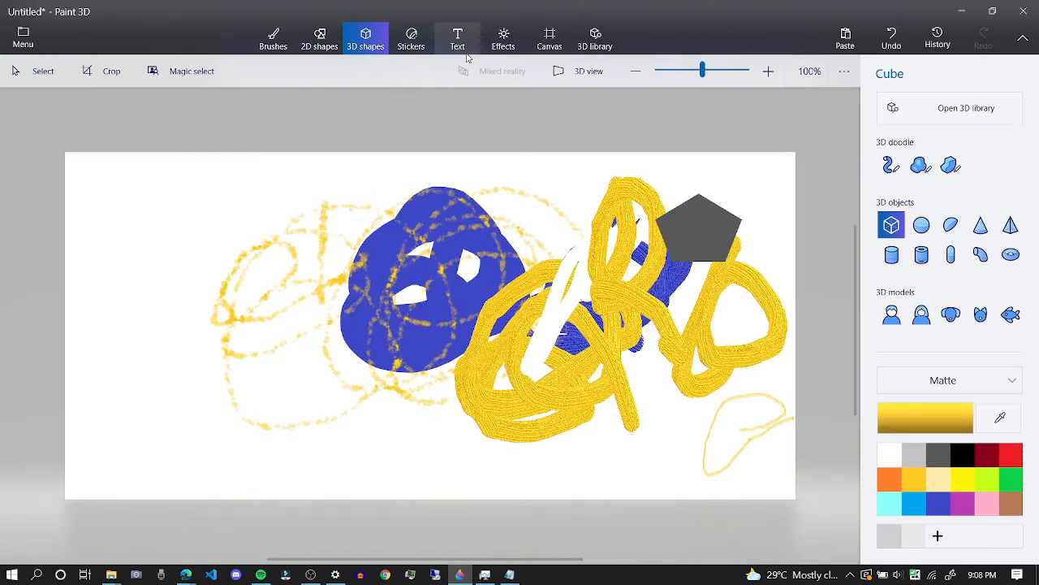
{"action": "left_click", "coordinate": [589, 72]}
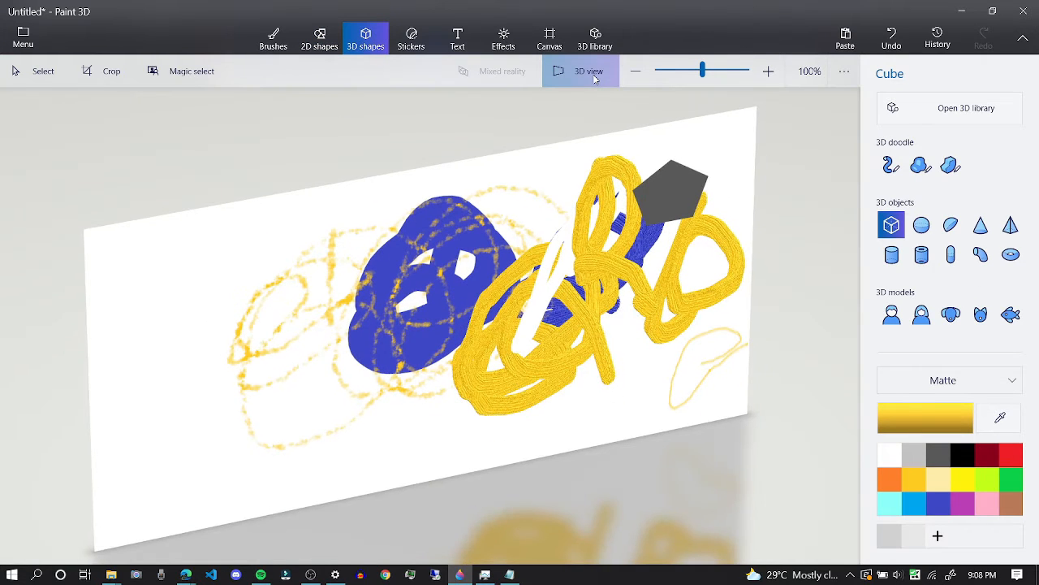
{"action": "left_click", "coordinate": [588, 71]}
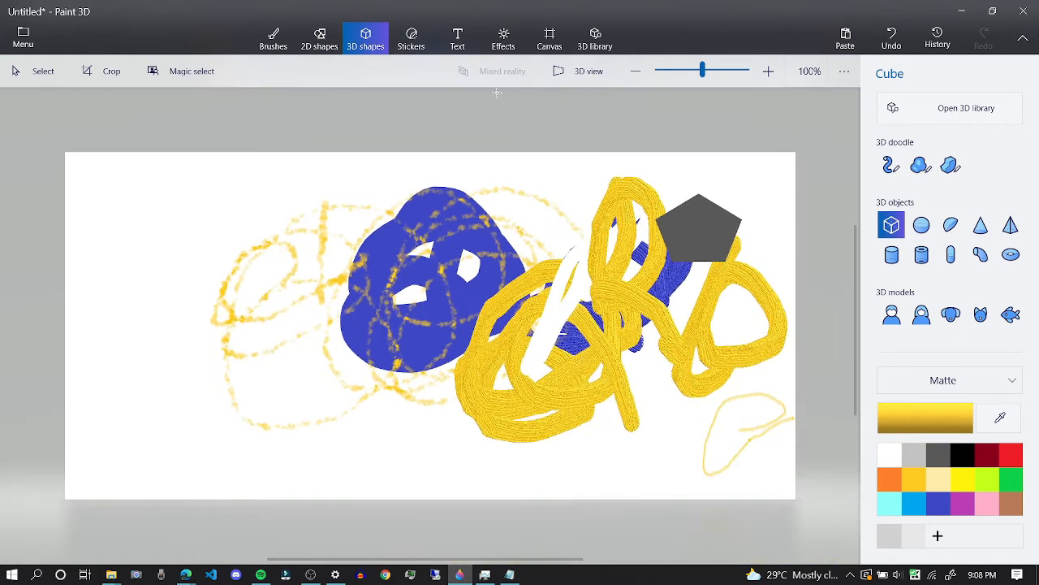
{"action": "left_click", "coordinate": [414, 43]}
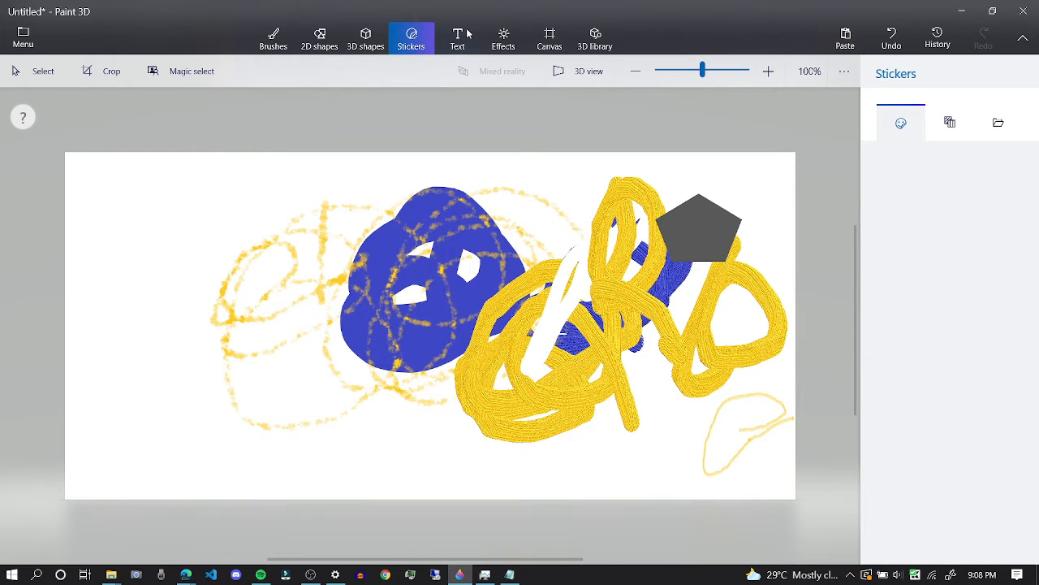
Add a 2D text box reading "hello qolrd" over the blue blob in the Showcard Gothic font
{"action": "left_click", "coordinate": [460, 45]}
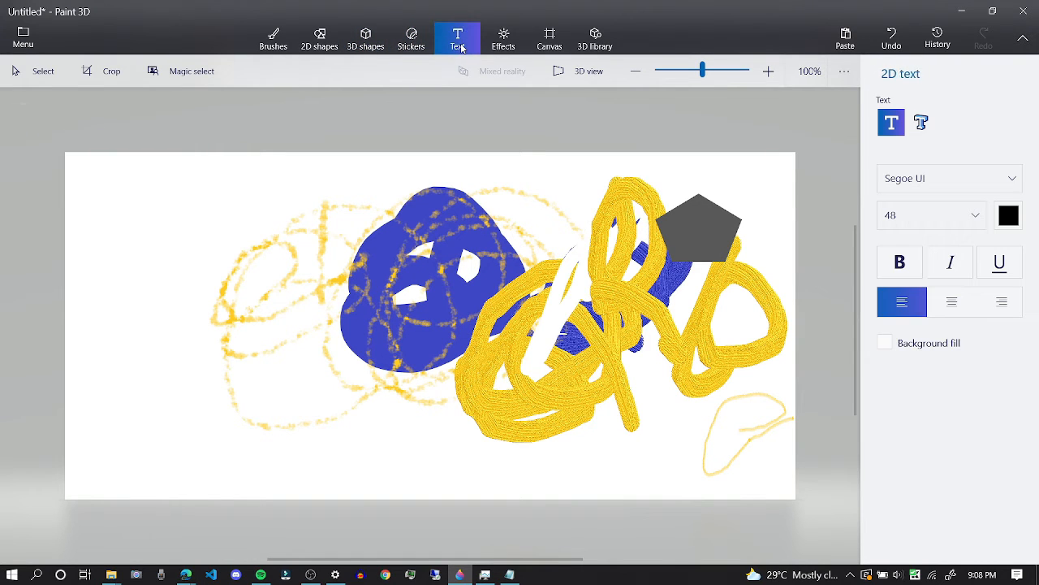
{"action": "left_click", "coordinate": [243, 208]}
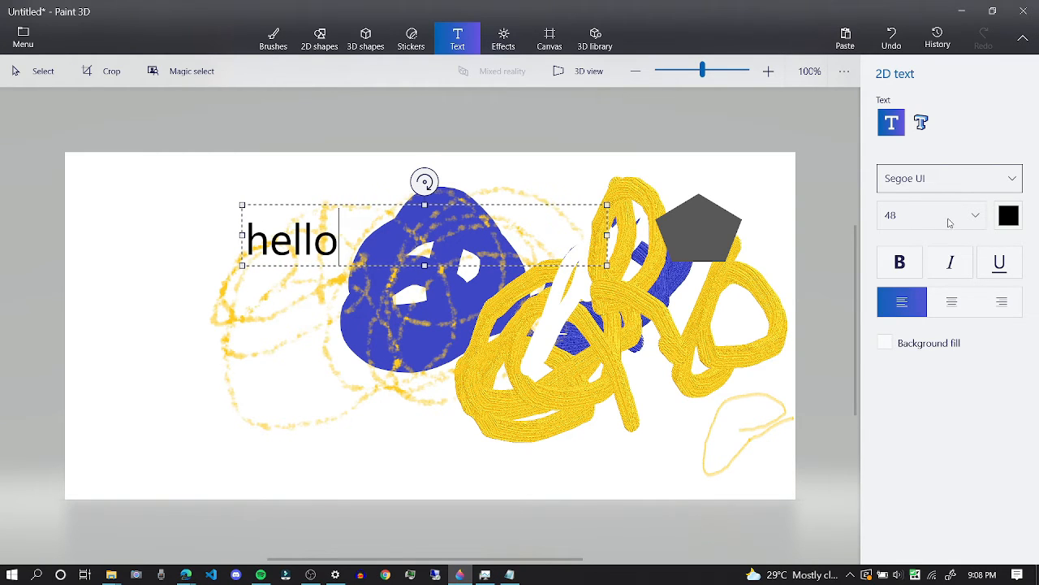
{"action": "left_click", "coordinate": [1005, 185]}
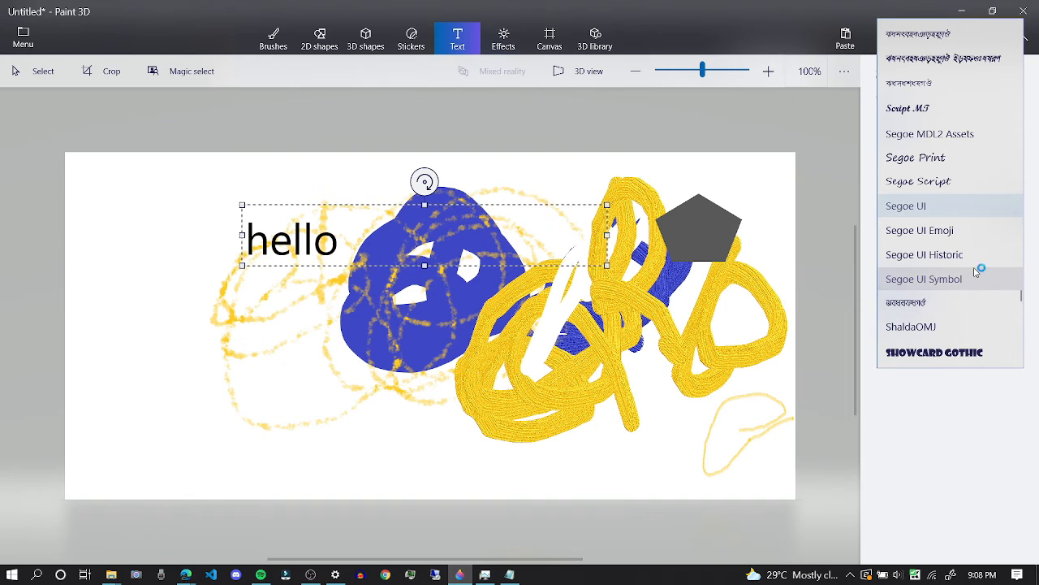
{"action": "left_click", "coordinate": [934, 352]}
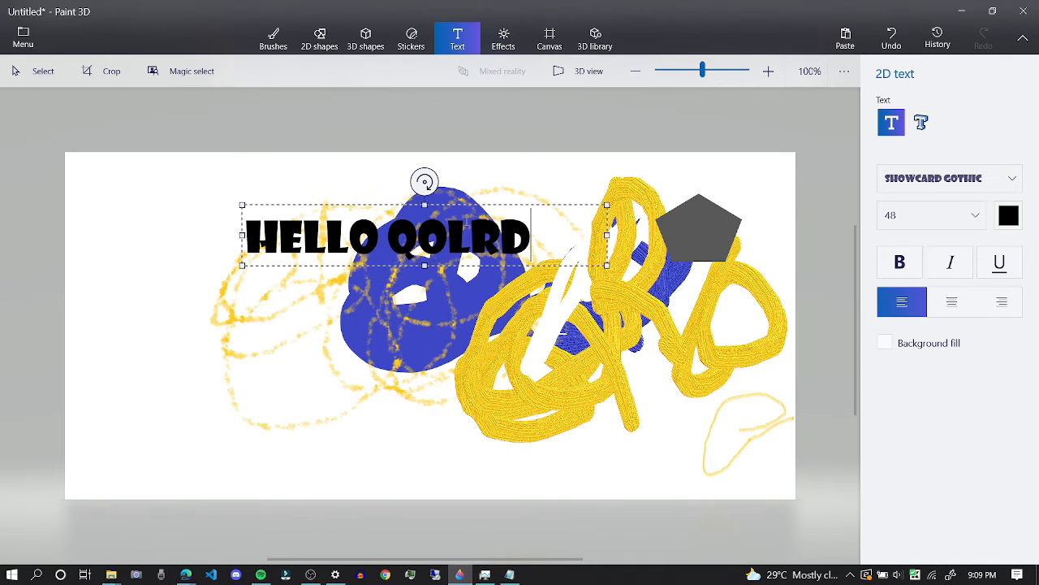
Make the text bold and centred, and give it a lime green background fill
{"action": "left_click", "coordinate": [903, 268]}
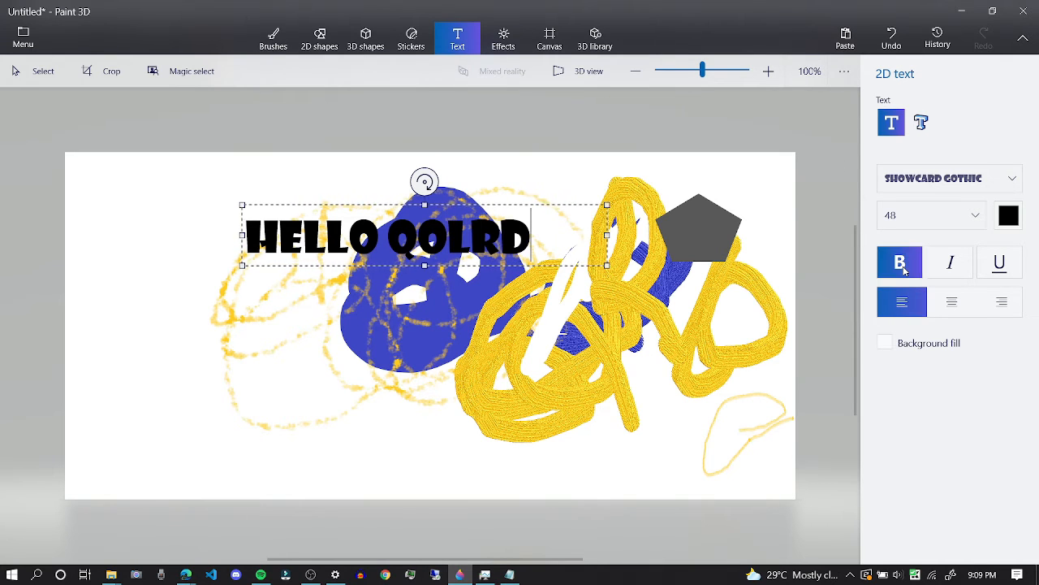
{"action": "left_click", "coordinate": [947, 307]}
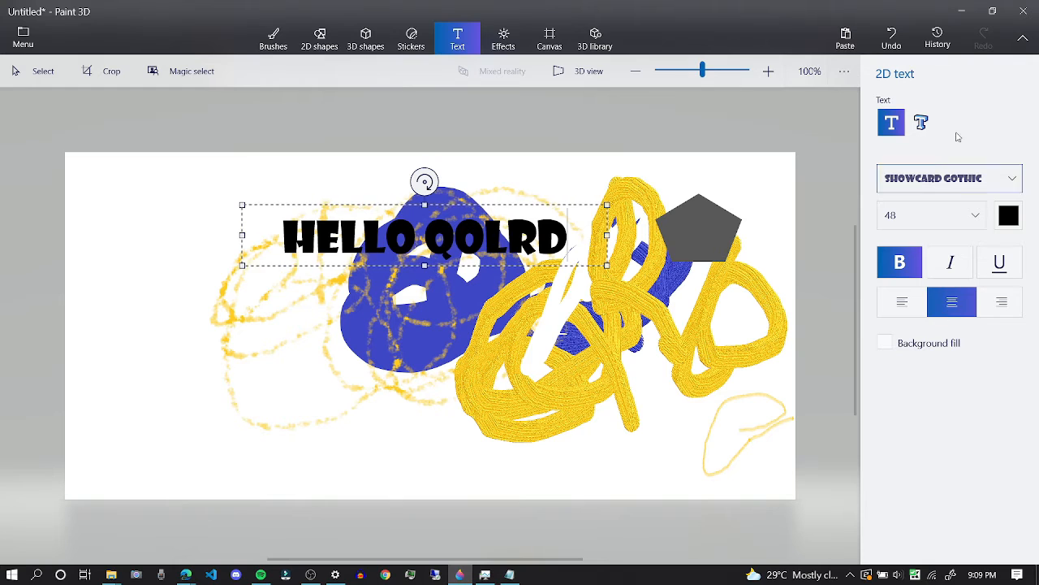
{"action": "left_click", "coordinate": [886, 344]}
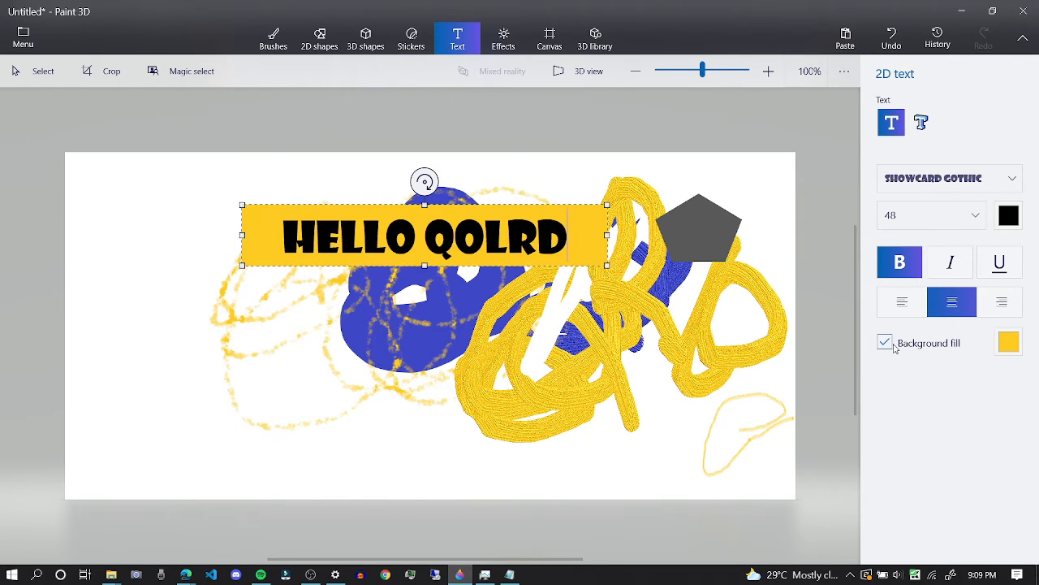
{"action": "left_click", "coordinate": [1016, 342]}
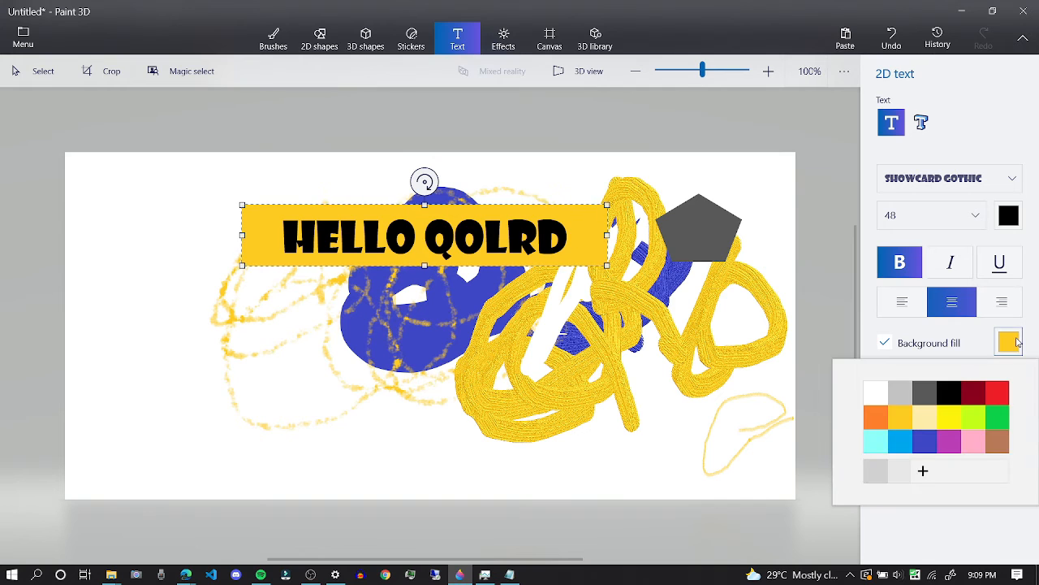
{"action": "left_click", "coordinate": [974, 419]}
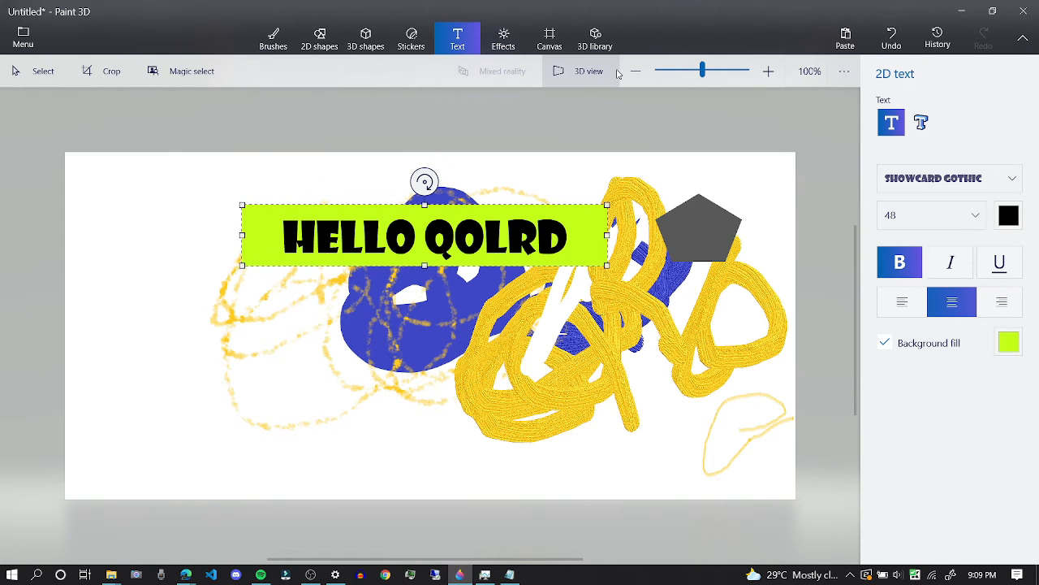
Apply the Honey filter effect to the scene
{"action": "left_click", "coordinate": [498, 36]}
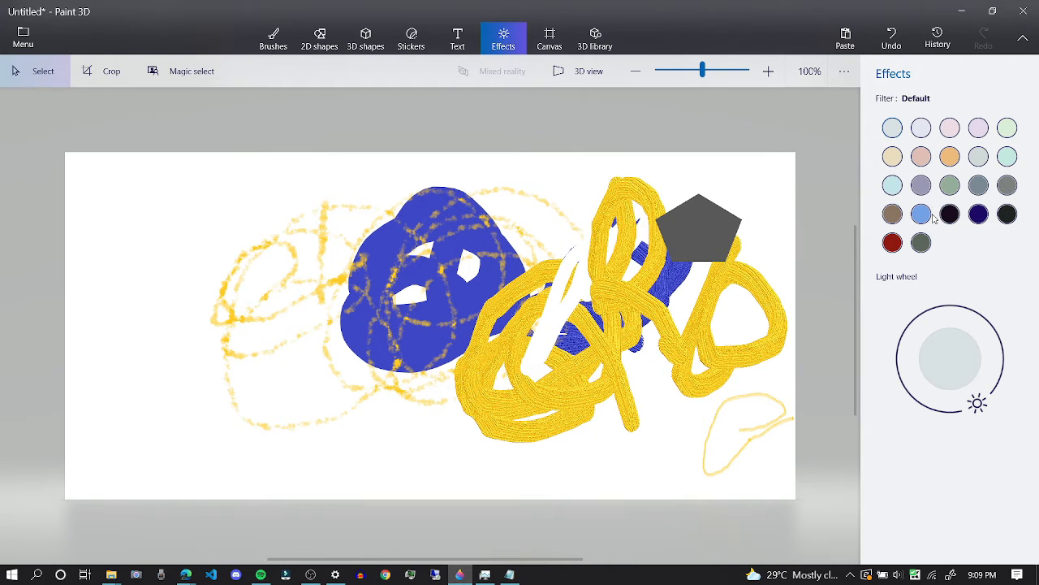
{"action": "left_click", "coordinate": [950, 156]}
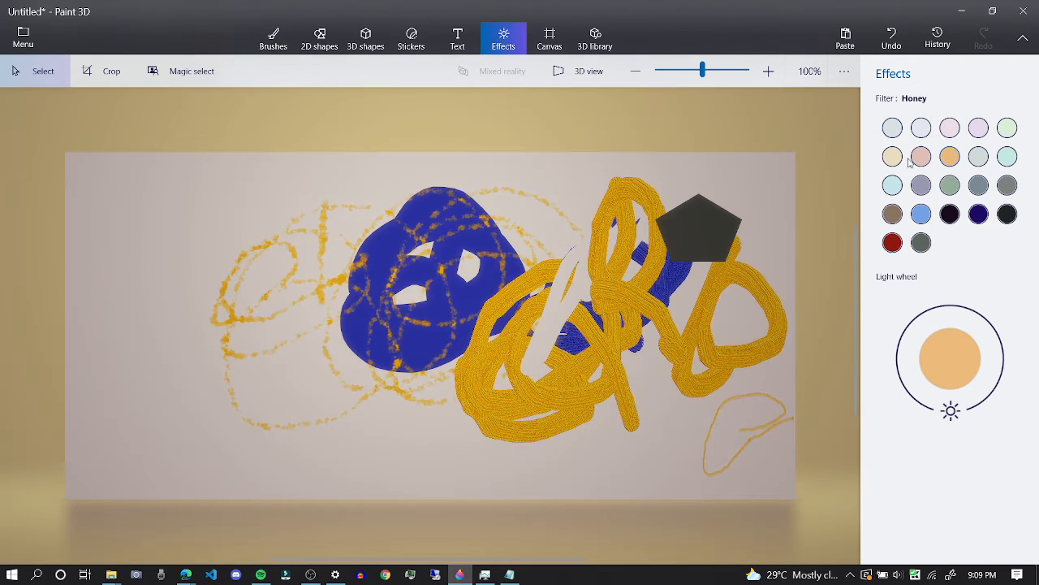
Try to add a 2D text box reading "YTEC" with the lime background across the scribbles
{"action": "left_click", "coordinate": [457, 38]}
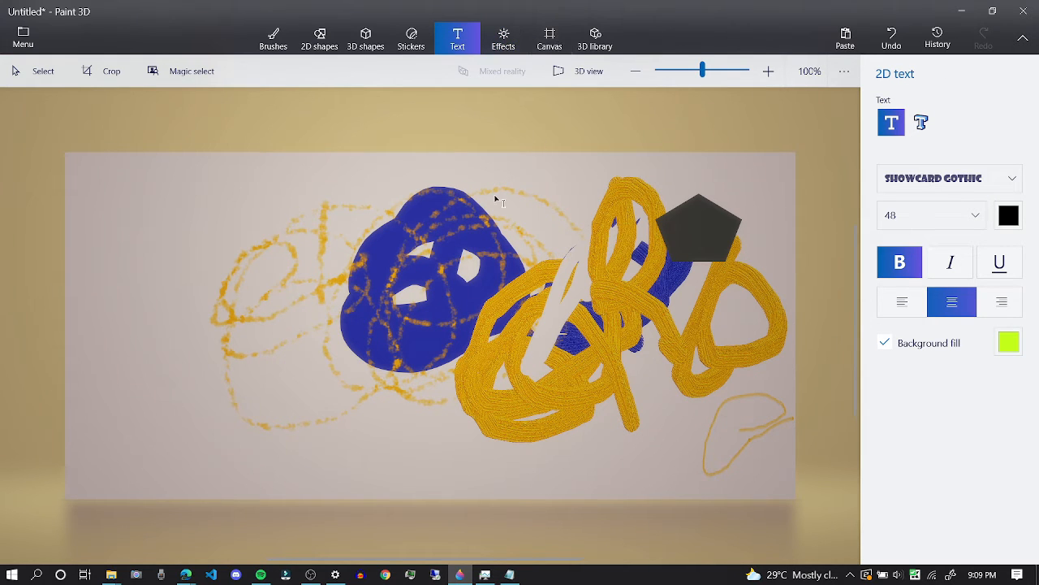
{"action": "left_click", "coordinate": [440, 268]}
{"action": "type", "text": "YTEC"}
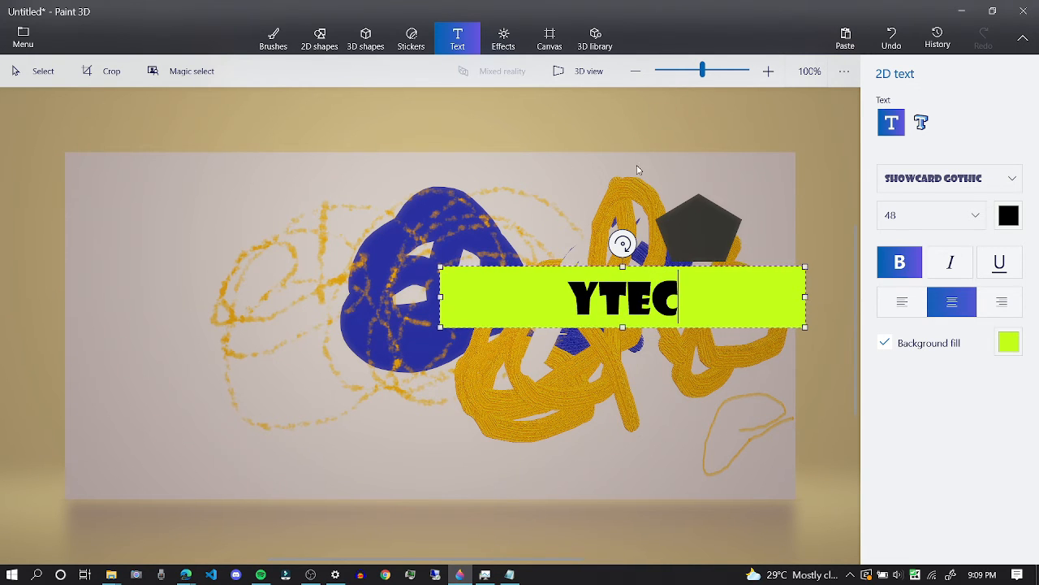
{"action": "left_click", "coordinate": [486, 40]}
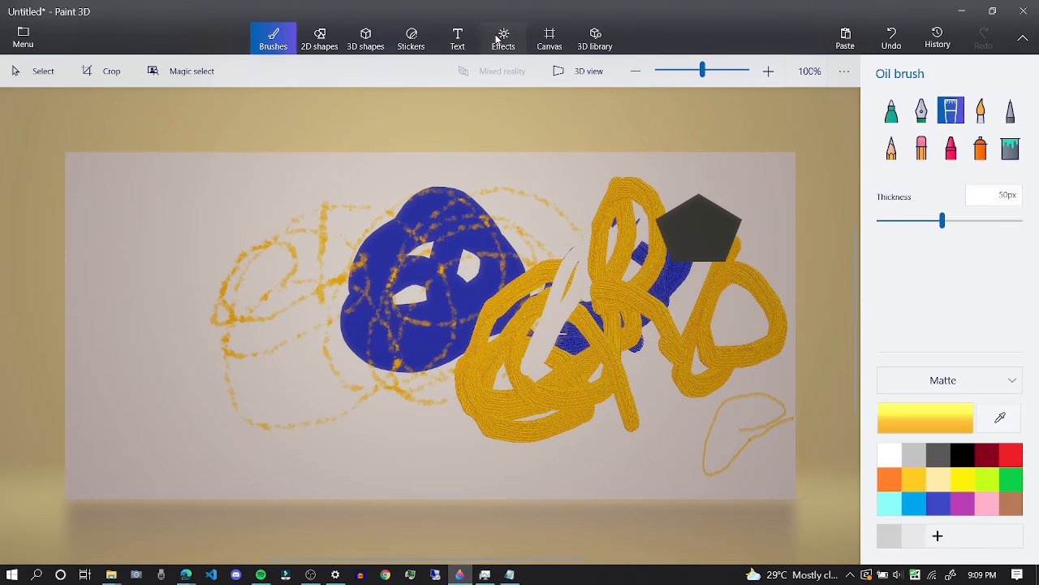
Reset the scene's filter effect to Default
{"action": "left_click", "coordinate": [497, 37]}
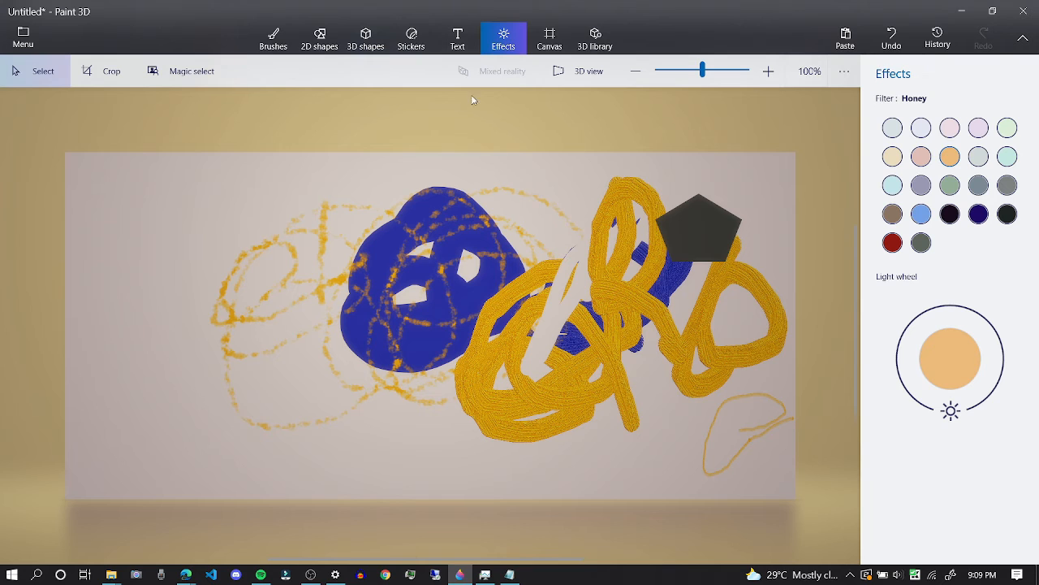
{"action": "left_click", "coordinate": [891, 132]}
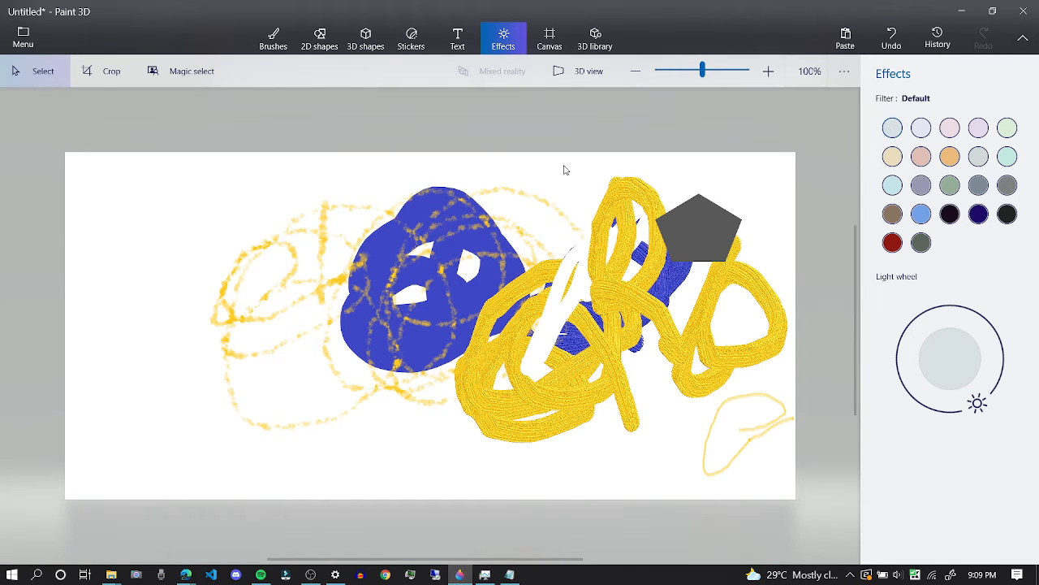
Open the canvas settings
{"action": "left_click", "coordinate": [559, 42]}
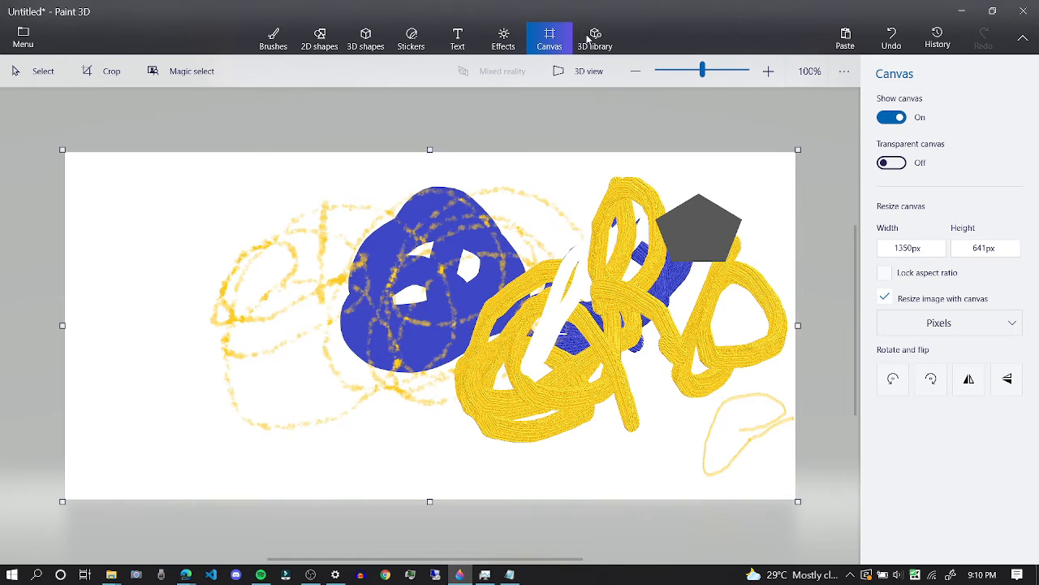
Resize the canvas and its image to 1280 px wide and 720 px high without locking the aspect ratio
{"action": "left_click", "coordinate": [917, 250]}
{"action": "double_click", "coordinate": [917, 250]}
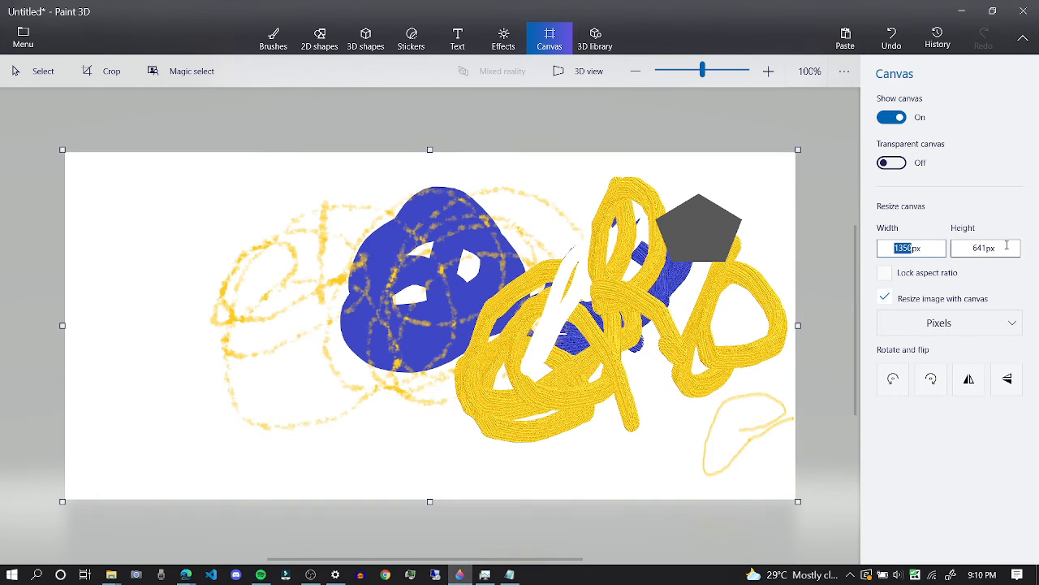
{"action": "key", "text": "BackSpace"}
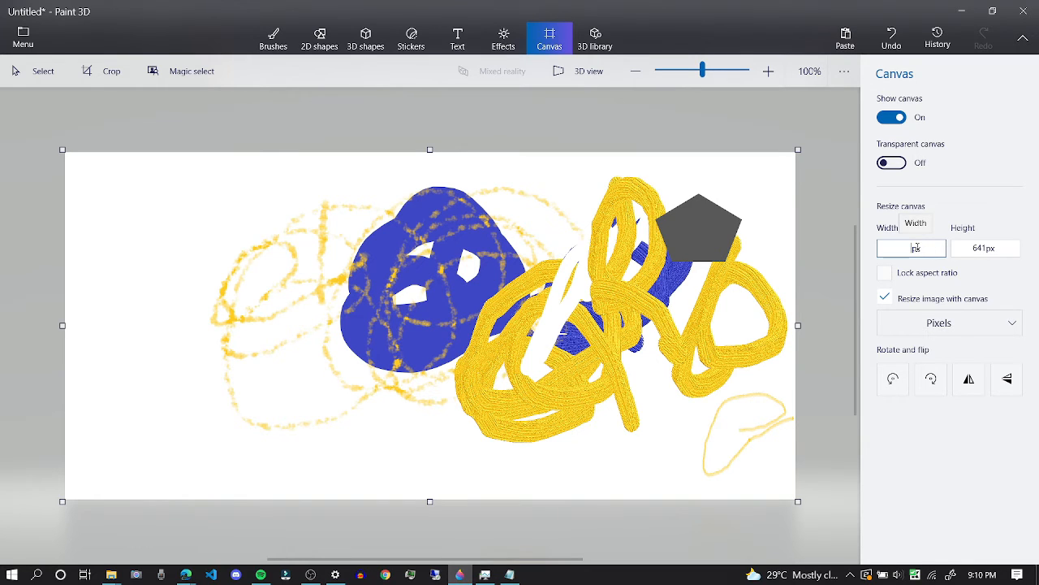
{"action": "type", "text": "1280"}
{"action": "key", "text": "Tab"}
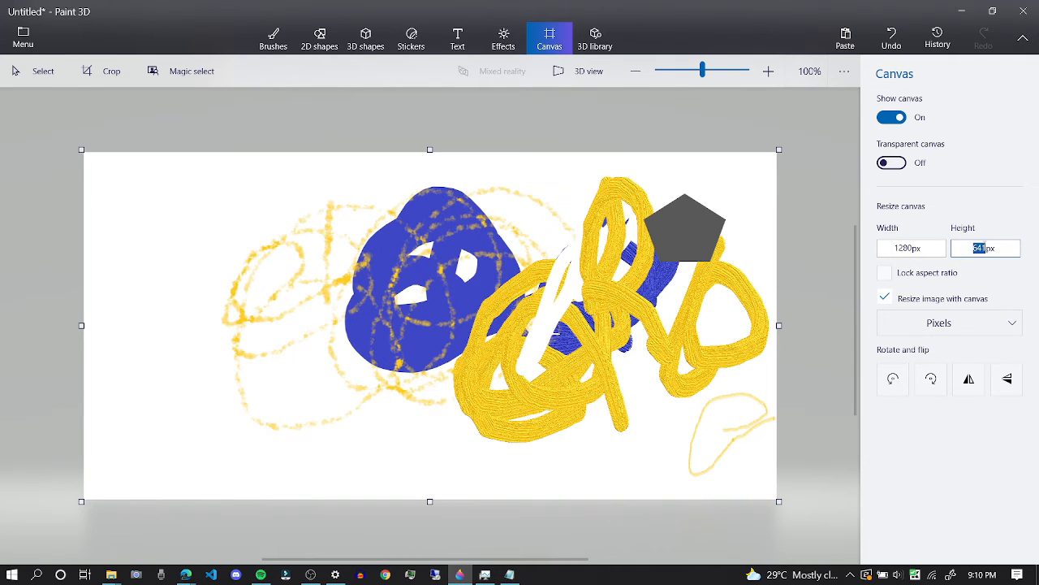
{"action": "key", "text": "BackSpace"}
{"action": "type", "text": "720"}
{"action": "key", "text": "Return"}
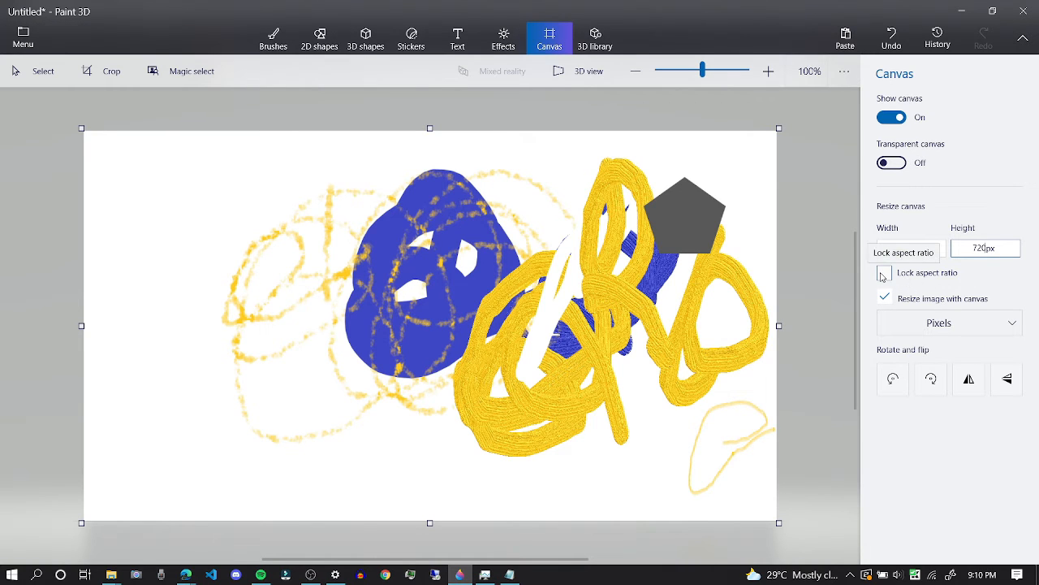
Turn the transparent canvas option on and back off
{"action": "left_click", "coordinate": [893, 162]}
{"action": "left_click", "coordinate": [895, 160]}
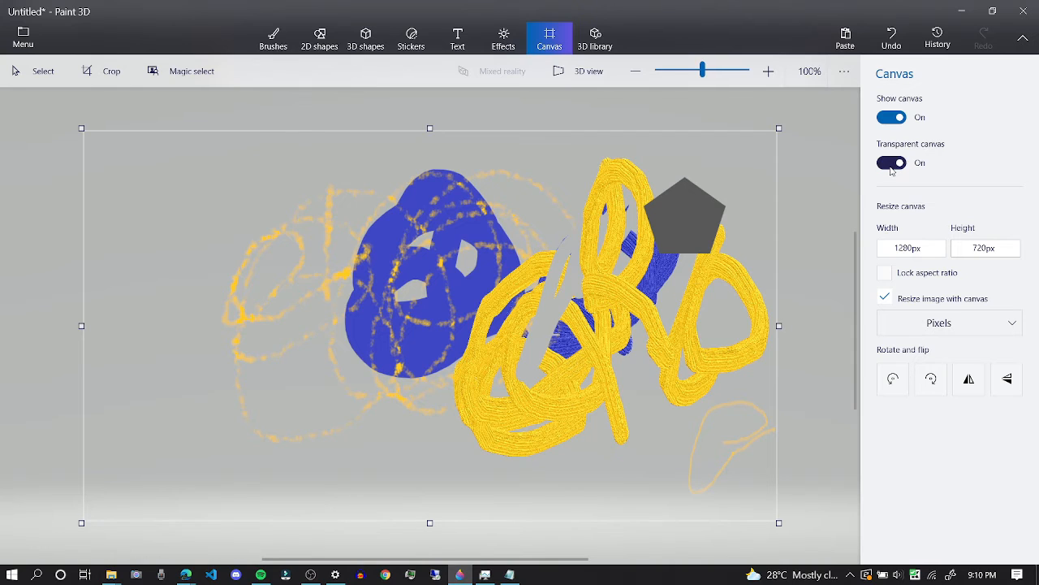
Paint gold oil-brush loops in the canvas's upper left area and a long curved stroke across its upper middle
{"action": "key", "text": "b"}
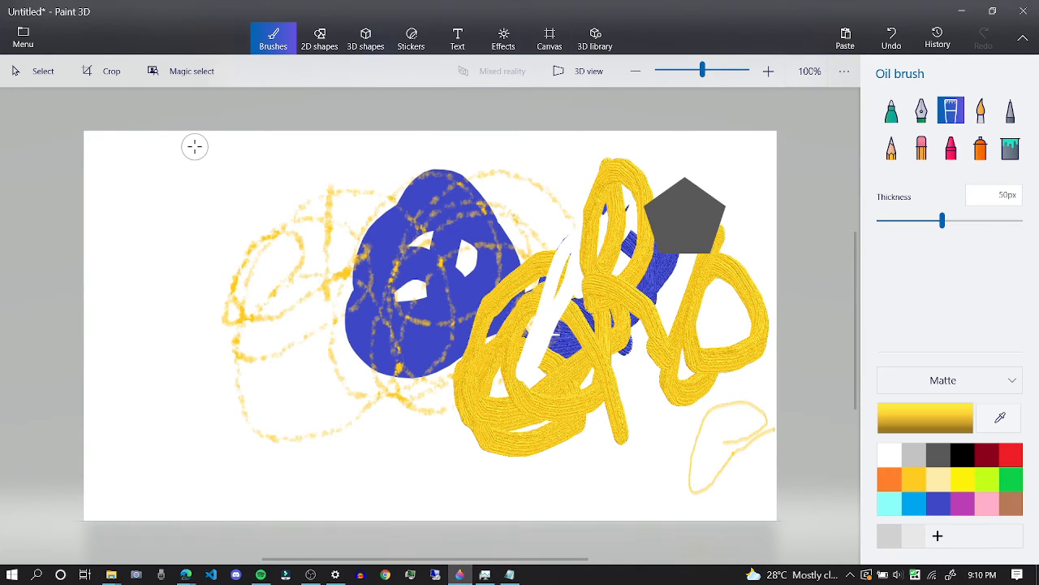
{"action": "mouse_move", "coordinate": [180, 182]}
{"action": "left_mouse_down"}
{"action": "mouse_move", "coordinate": [170, 241]}
{"action": "mouse_move", "coordinate": [221, 272]}
{"action": "left_mouse_up"}
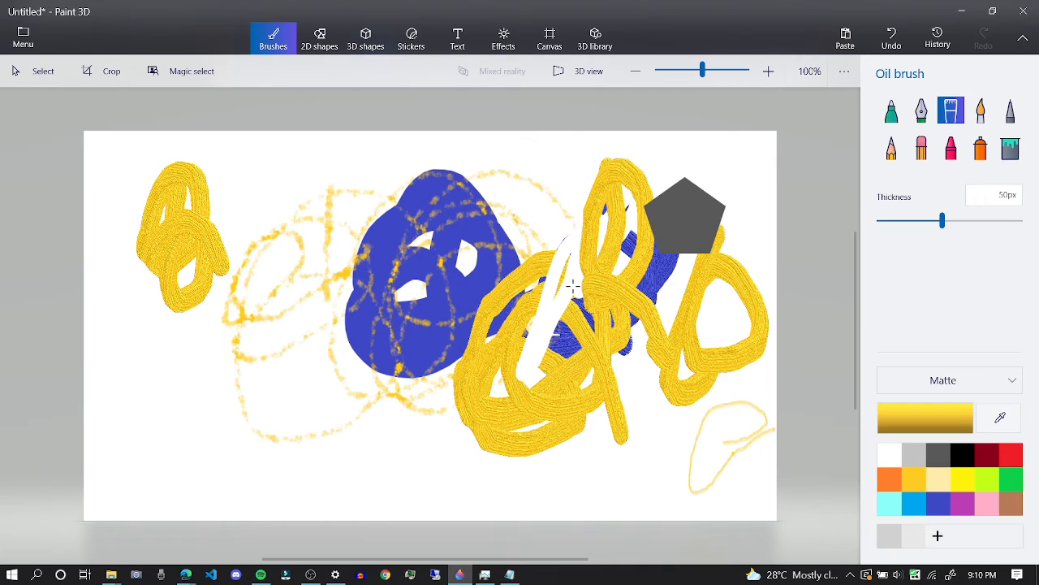
{"action": "mouse_move", "coordinate": [619, 223]}
{"action": "left_mouse_down"}
{"action": "mouse_move", "coordinate": [486, 257]}
{"action": "mouse_move", "coordinate": [423, 239]}
{"action": "mouse_move", "coordinate": [422, 146]}
{"action": "left_mouse_up"}
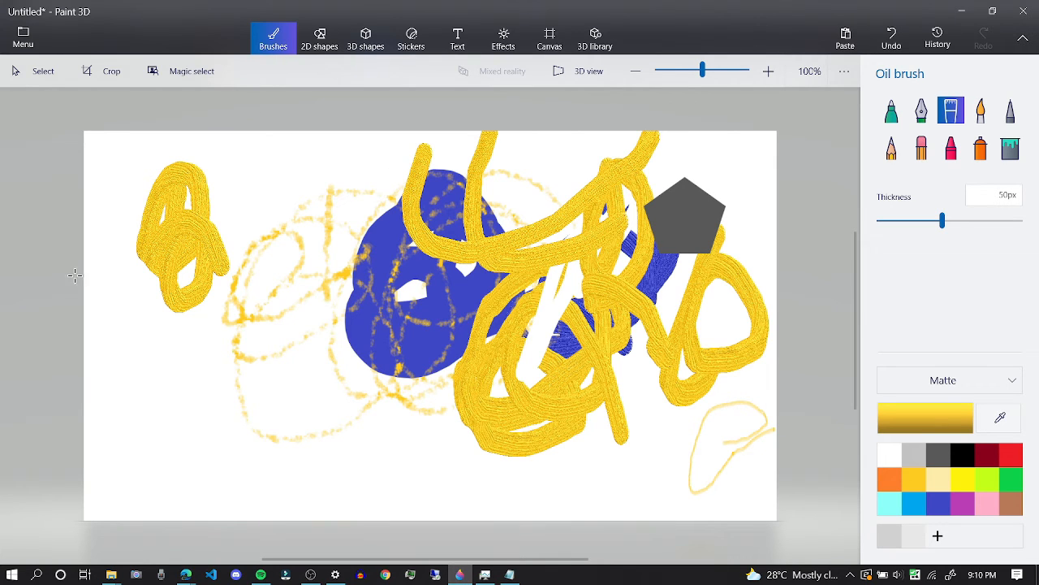
{"action": "left_click", "coordinate": [25, 37]}
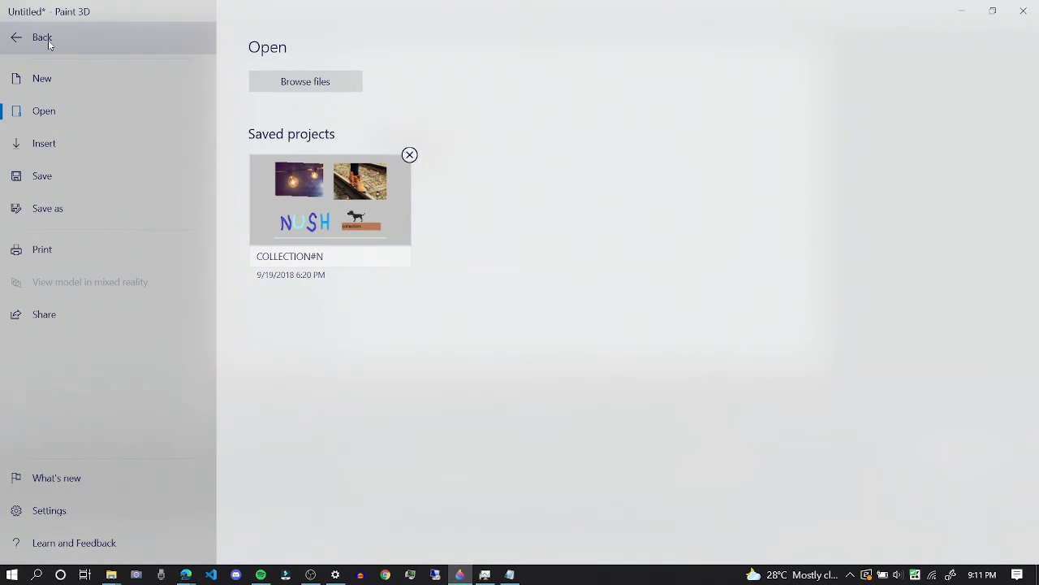
{"action": "left_click", "coordinate": [41, 39]}
{"action": "left_click", "coordinate": [36, 43]}
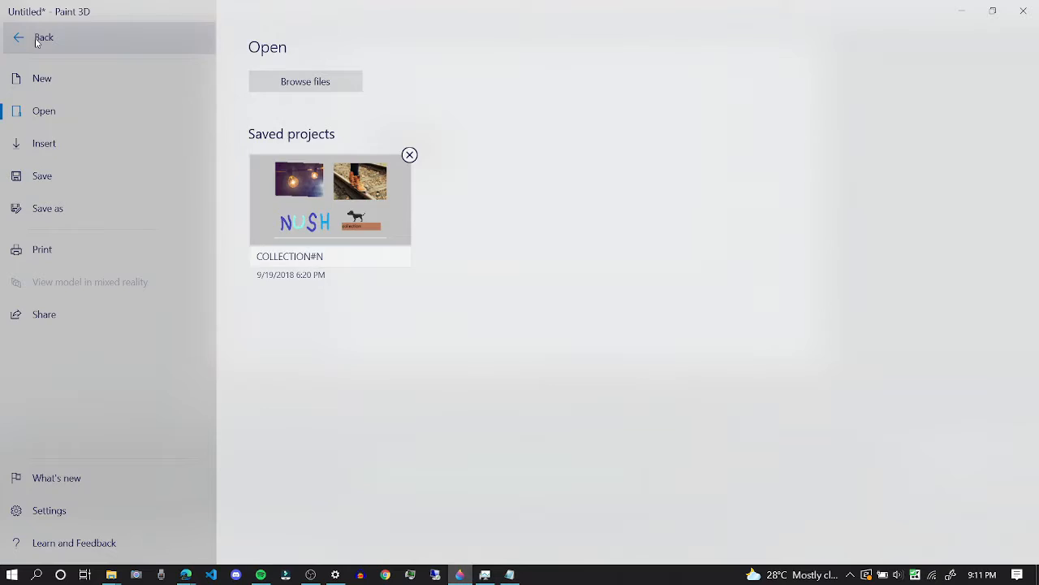
{"action": "left_click", "coordinate": [36, 43]}
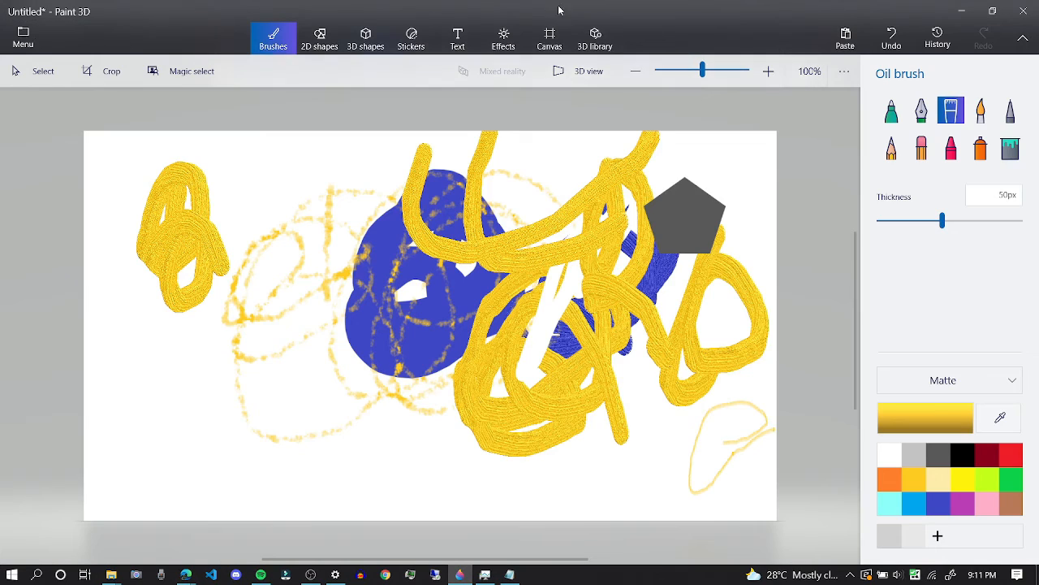
View the model categories of the 3D library and return to the brushes
{"action": "left_click", "coordinate": [593, 41]}
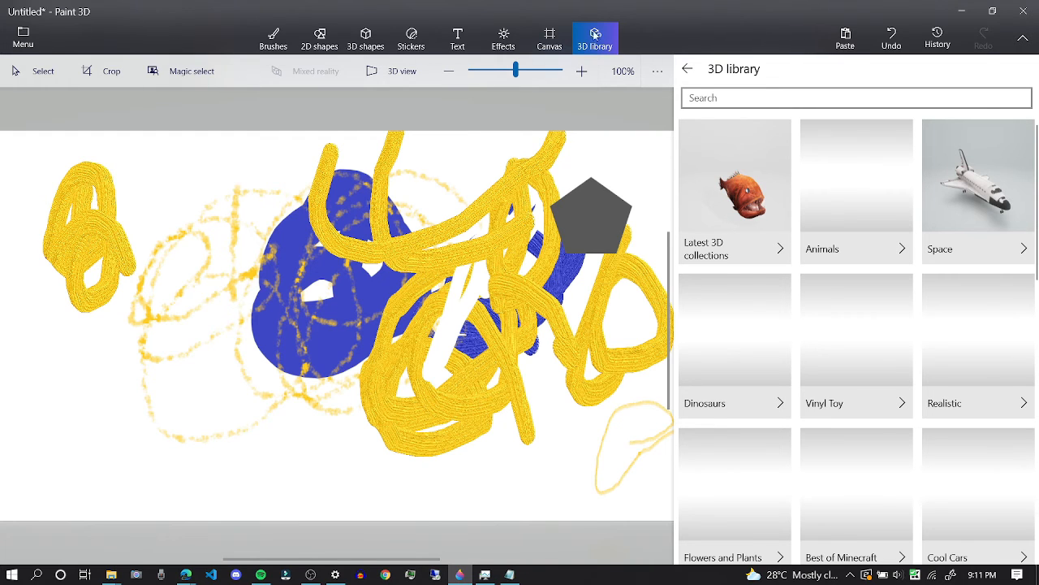
{"action": "left_click", "coordinate": [270, 47]}
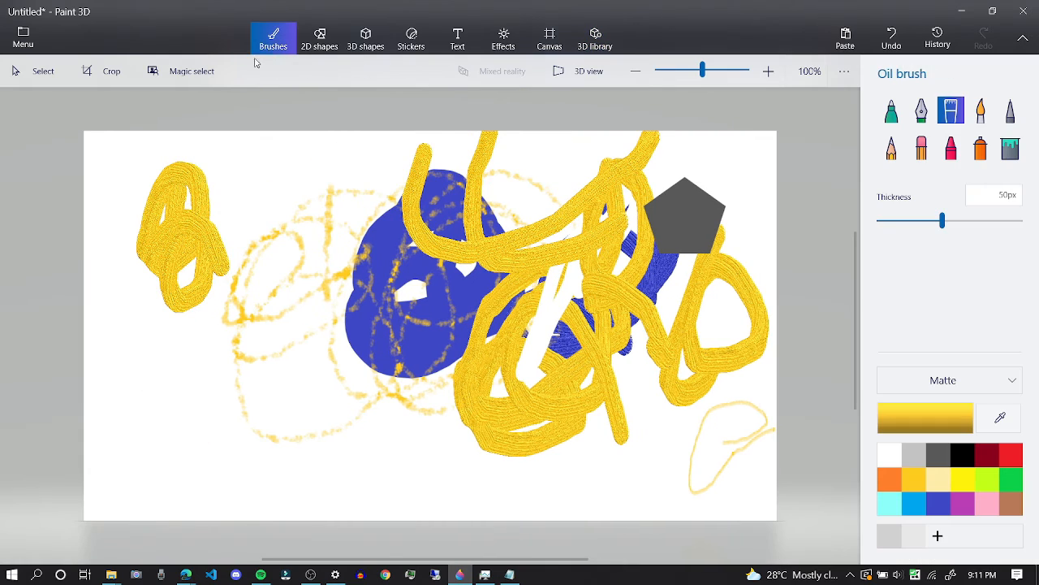
View the available Save as formats and the file picker for inserting a file, and return to the canvas without saving or inserting
{"action": "left_click", "coordinate": [25, 37]}
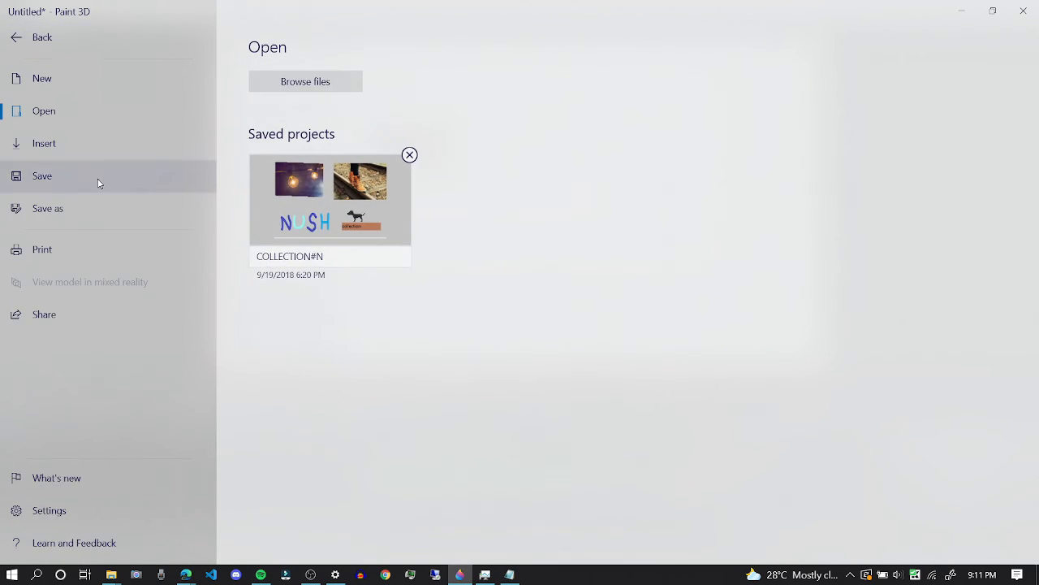
{"action": "left_click", "coordinate": [100, 214]}
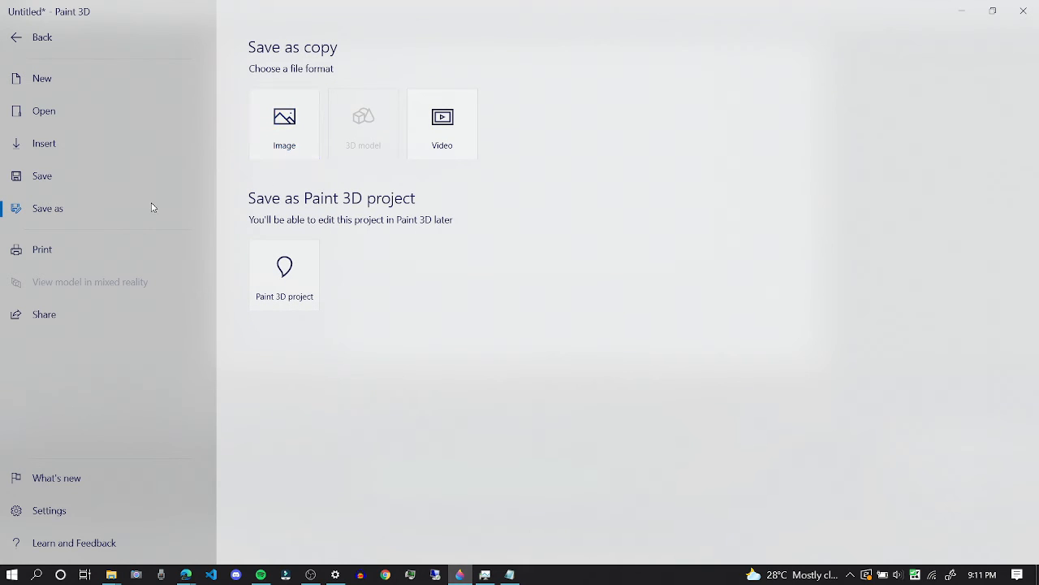
{"action": "left_click", "coordinate": [122, 149]}
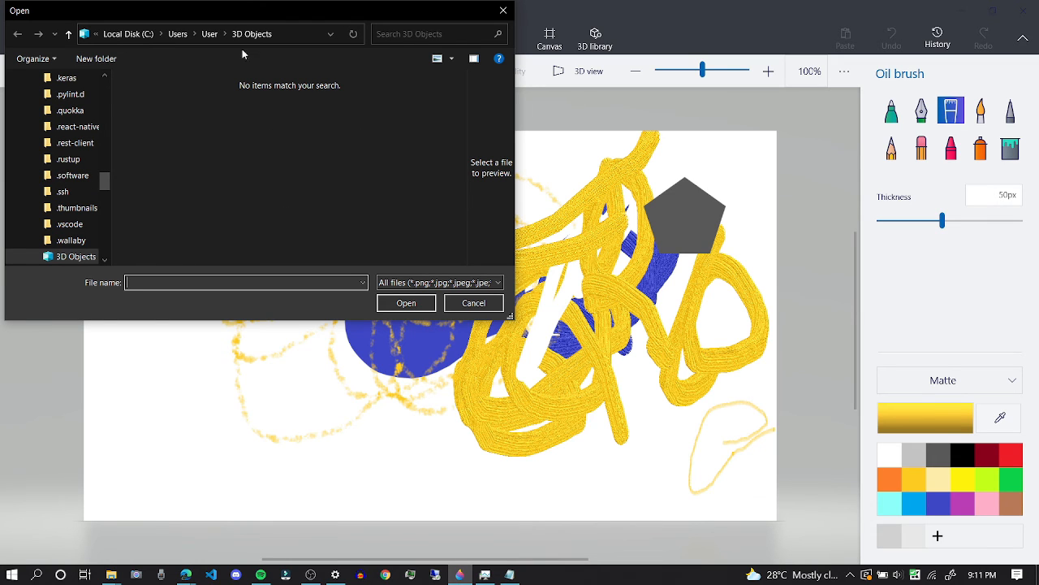
{"action": "left_click", "coordinate": [474, 302]}
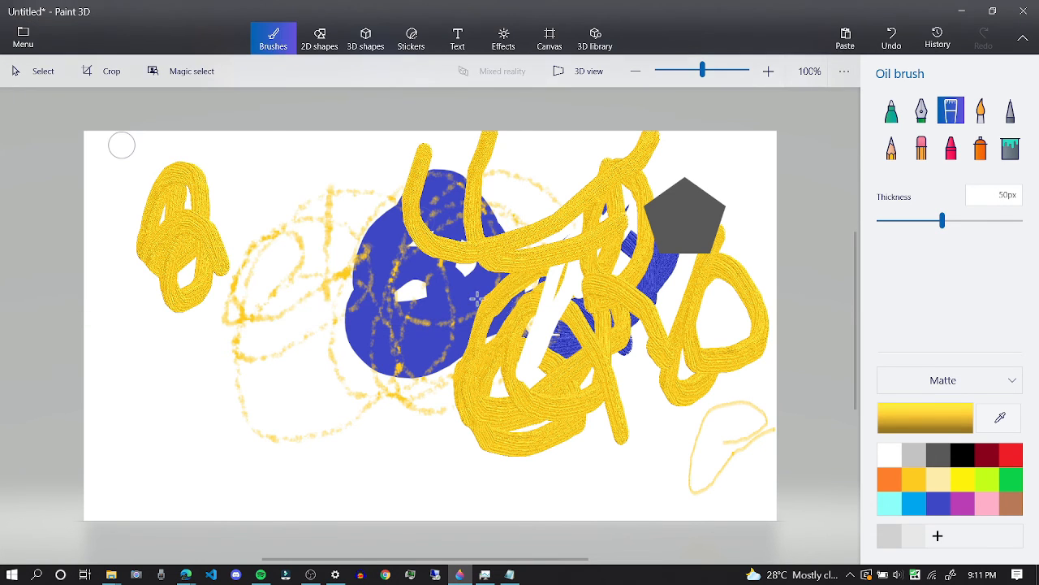
{"action": "left_click", "coordinate": [23, 36]}
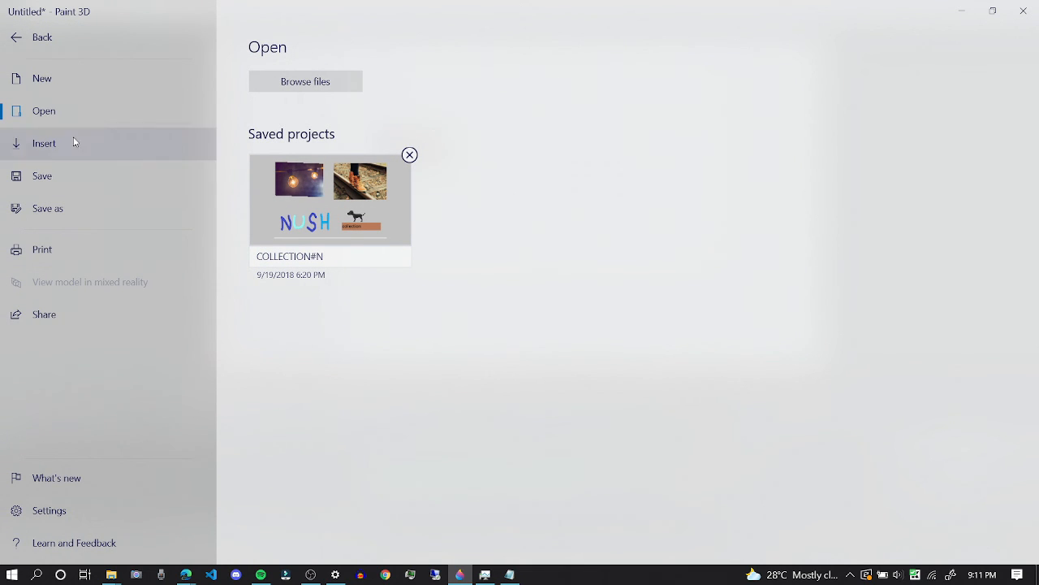
{"action": "left_click", "coordinate": [56, 50]}
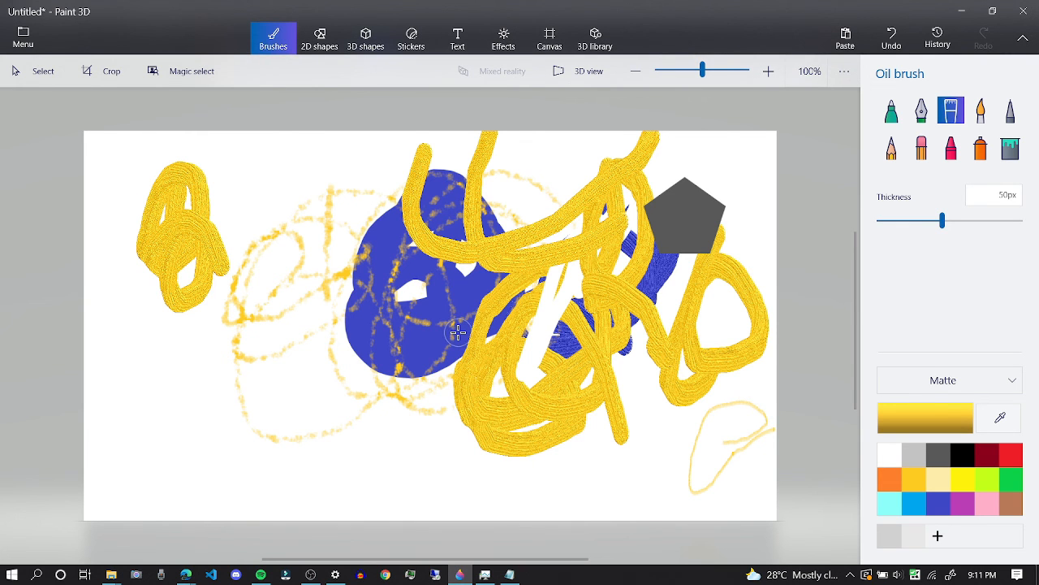
Scribble gold oil-brush loops over the canvas's left half and red ones across the whole drawing
{"action": "mouse_move", "coordinate": [314, 349]}
{"action": "left_mouse_down"}
{"action": "mouse_move", "coordinate": [244, 268]}
{"action": "mouse_move", "coordinate": [220, 291]}
{"action": "mouse_move", "coordinate": [346, 232]}
{"action": "mouse_move", "coordinate": [475, 349]}
{"action": "left_mouse_up"}
{"action": "left_click", "coordinate": [1011, 455]}
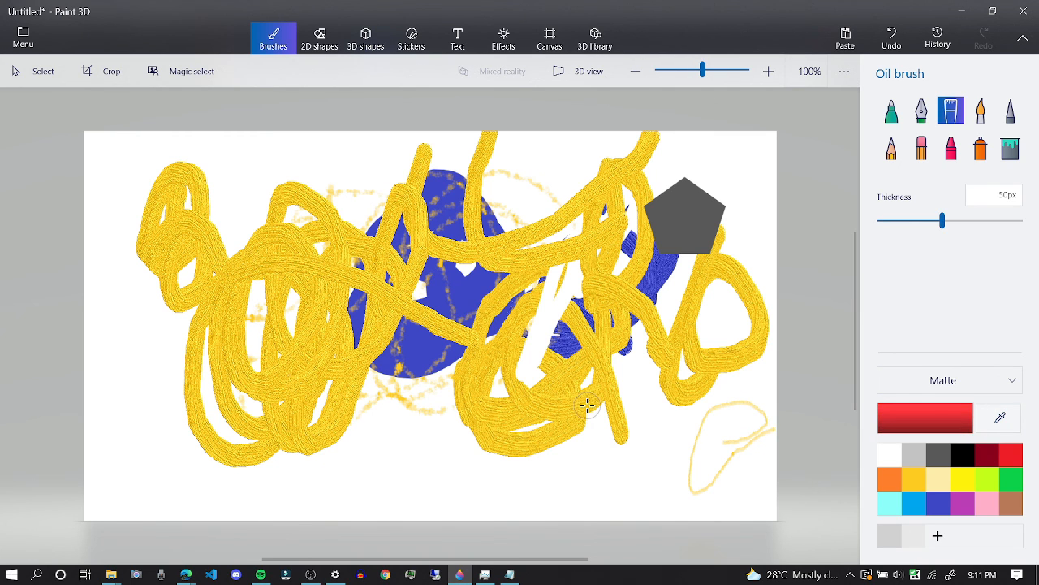
{"action": "mouse_move", "coordinate": [587, 406]}
{"action": "left_mouse_down"}
{"action": "mouse_move", "coordinate": [492, 471]}
{"action": "mouse_move", "coordinate": [536, 468]}
{"action": "mouse_move", "coordinate": [393, 382]}
{"action": "mouse_move", "coordinate": [335, 562]}
{"action": "mouse_move", "coordinate": [299, 526]}
{"action": "mouse_move", "coordinate": [437, 368]}
{"action": "mouse_move", "coordinate": [489, 164]}
{"action": "mouse_move", "coordinate": [463, 305]}
{"action": "mouse_move", "coordinate": [455, 292]}
{"action": "mouse_move", "coordinate": [527, 178]}
{"action": "mouse_move", "coordinate": [688, 307]}
{"action": "left_mouse_up"}
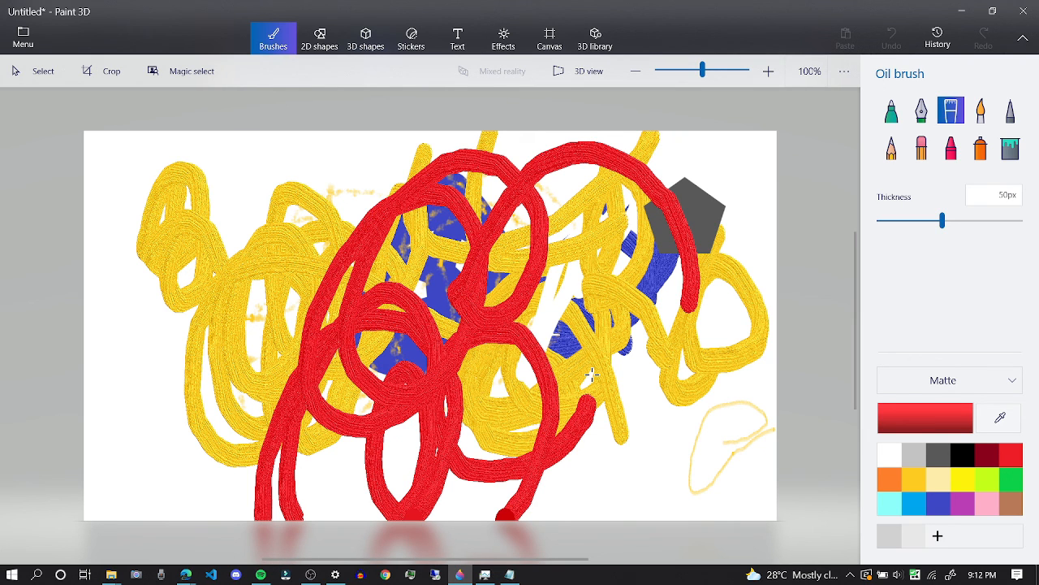
{"action": "left_click_drag", "start_coordinate": [592, 374], "coordinate": [345, 153]}
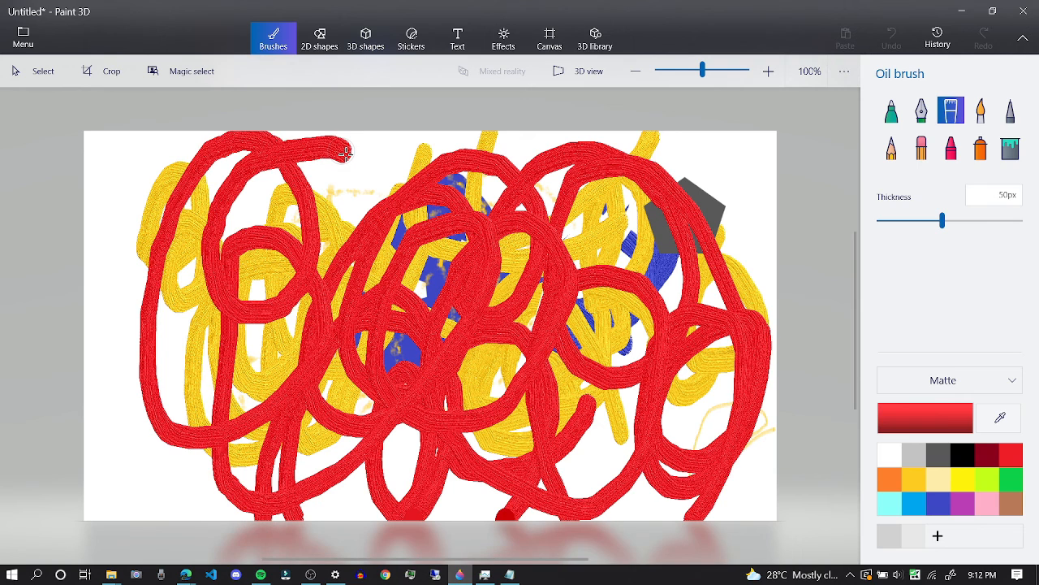